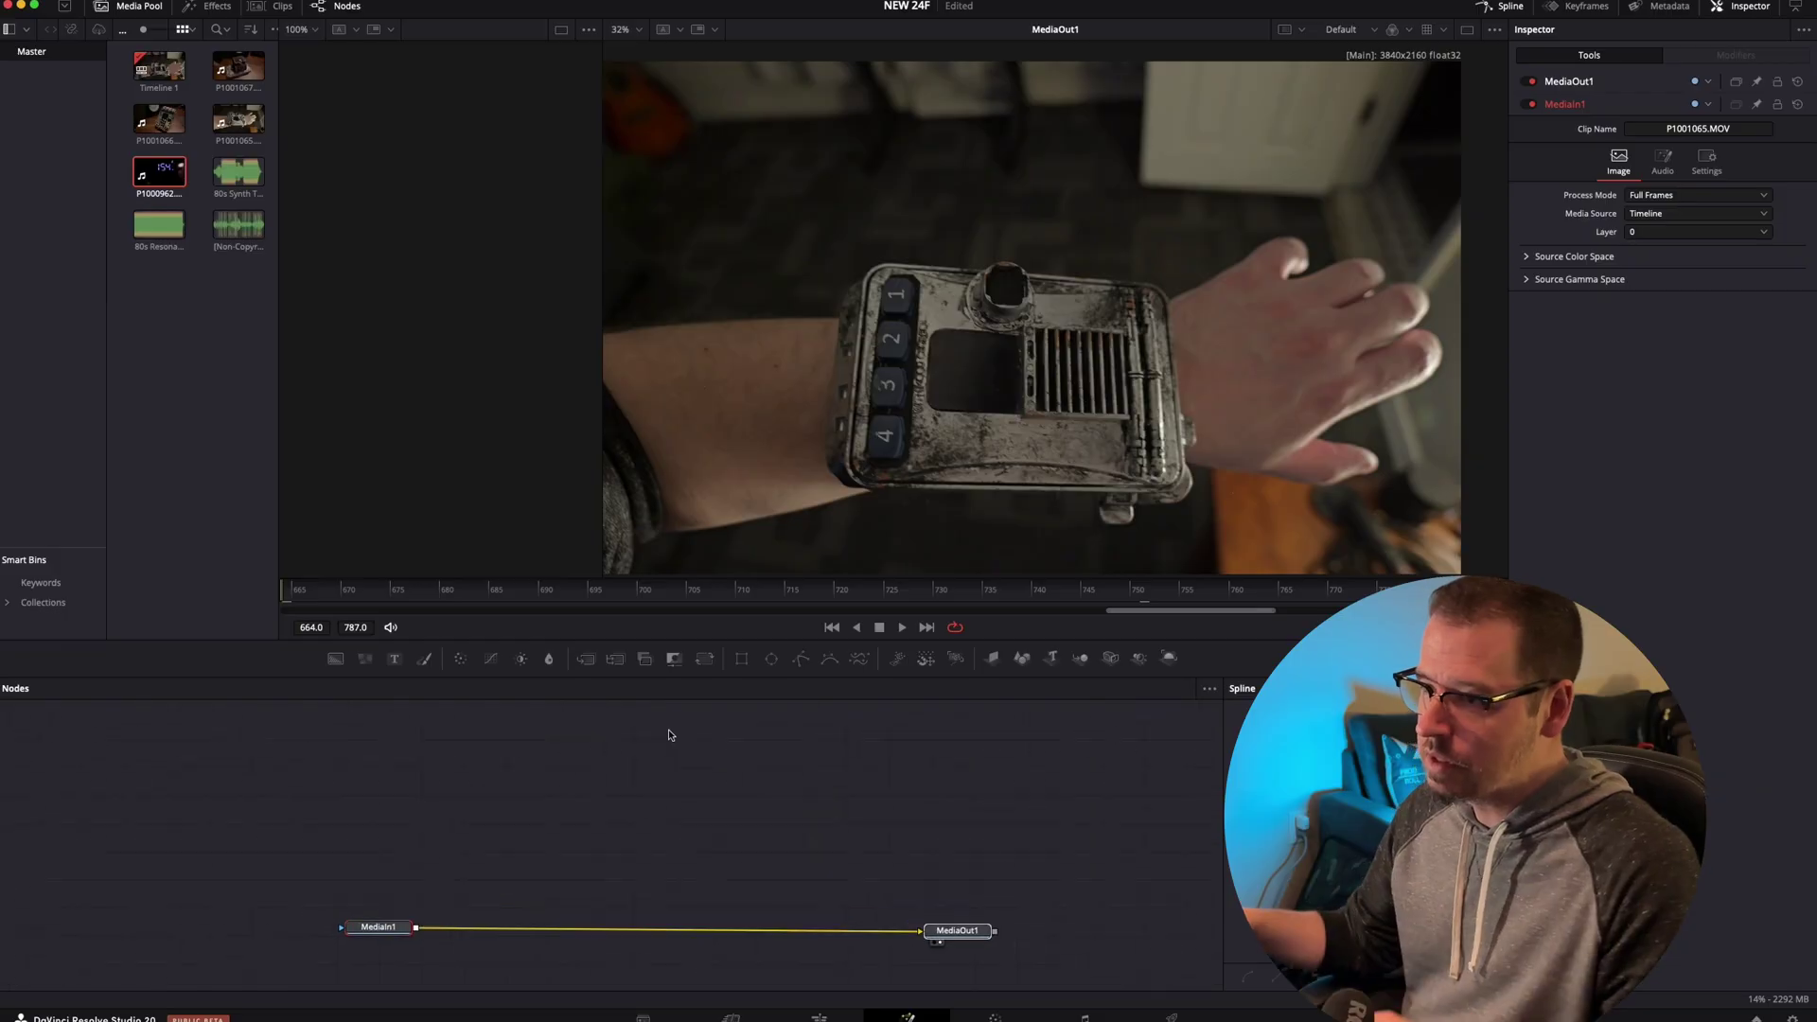
Scroll the Nodes editor to view the MediaIn1 to MediaOut1 chain
scroll(669, 734, "down", 2)
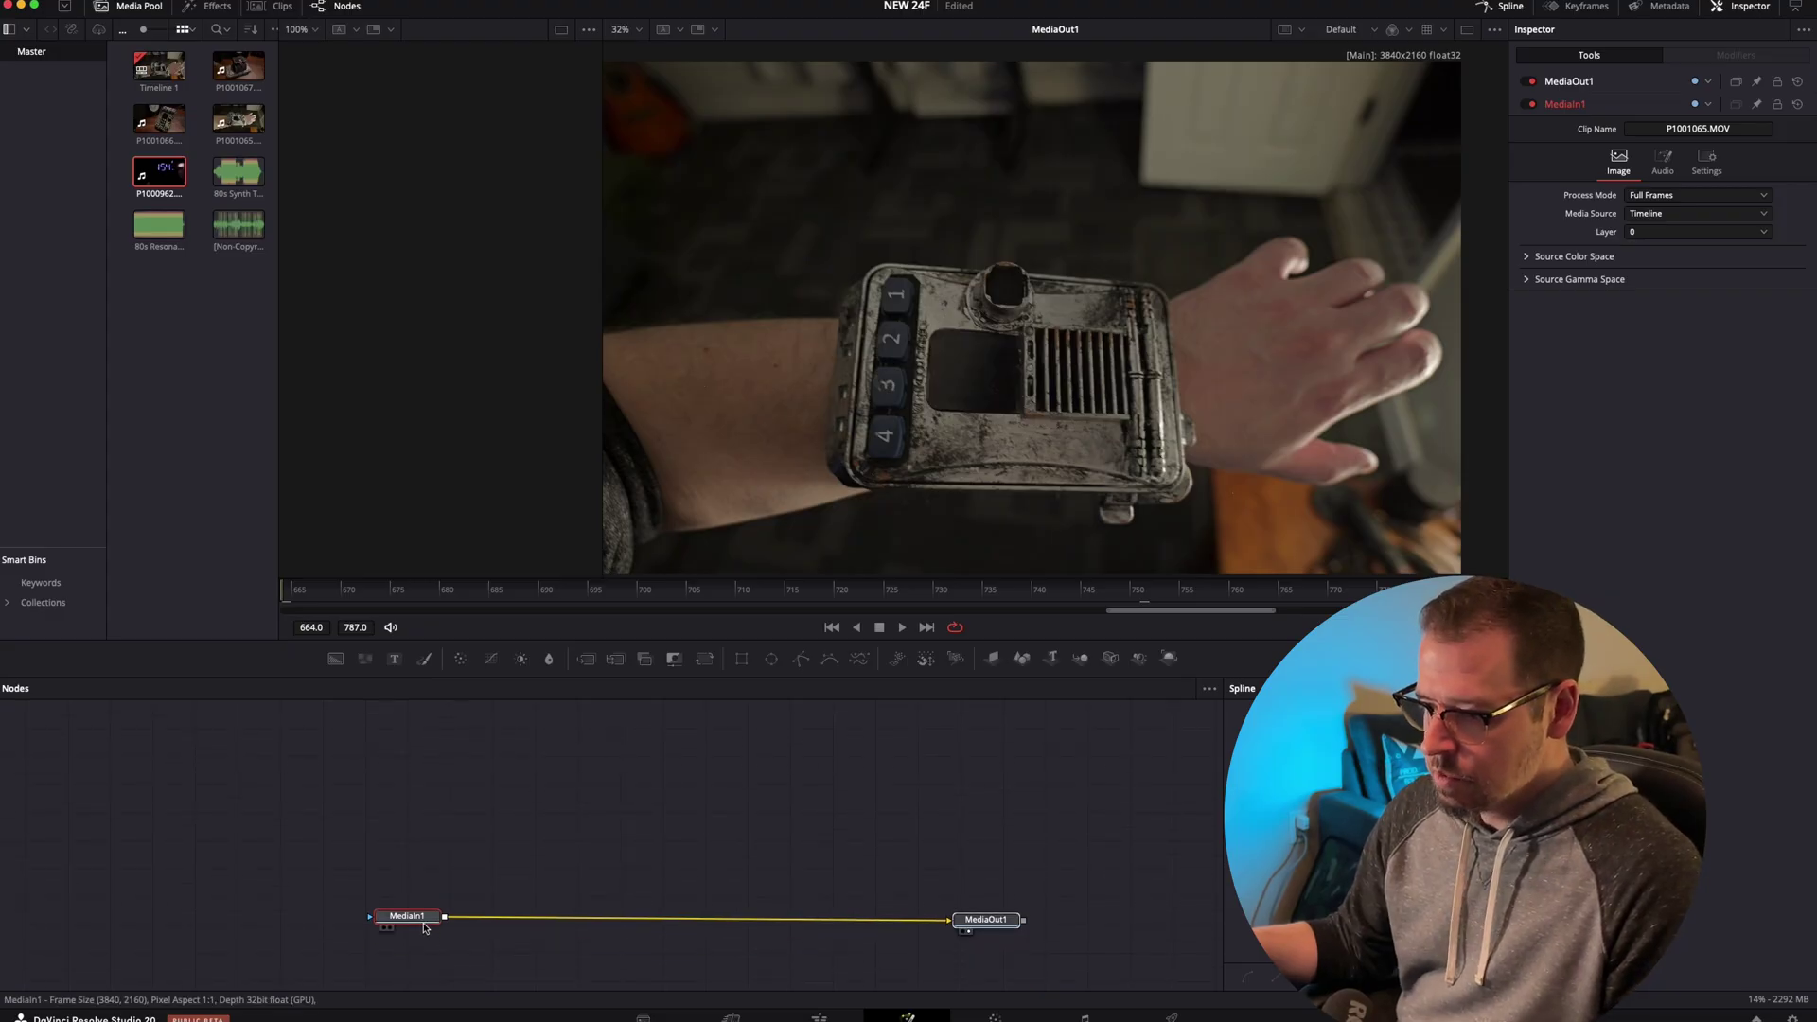
Add a Planar Tracker node after the wrist clip using the 'plana' tool search
key("shift+space")
type("planar")
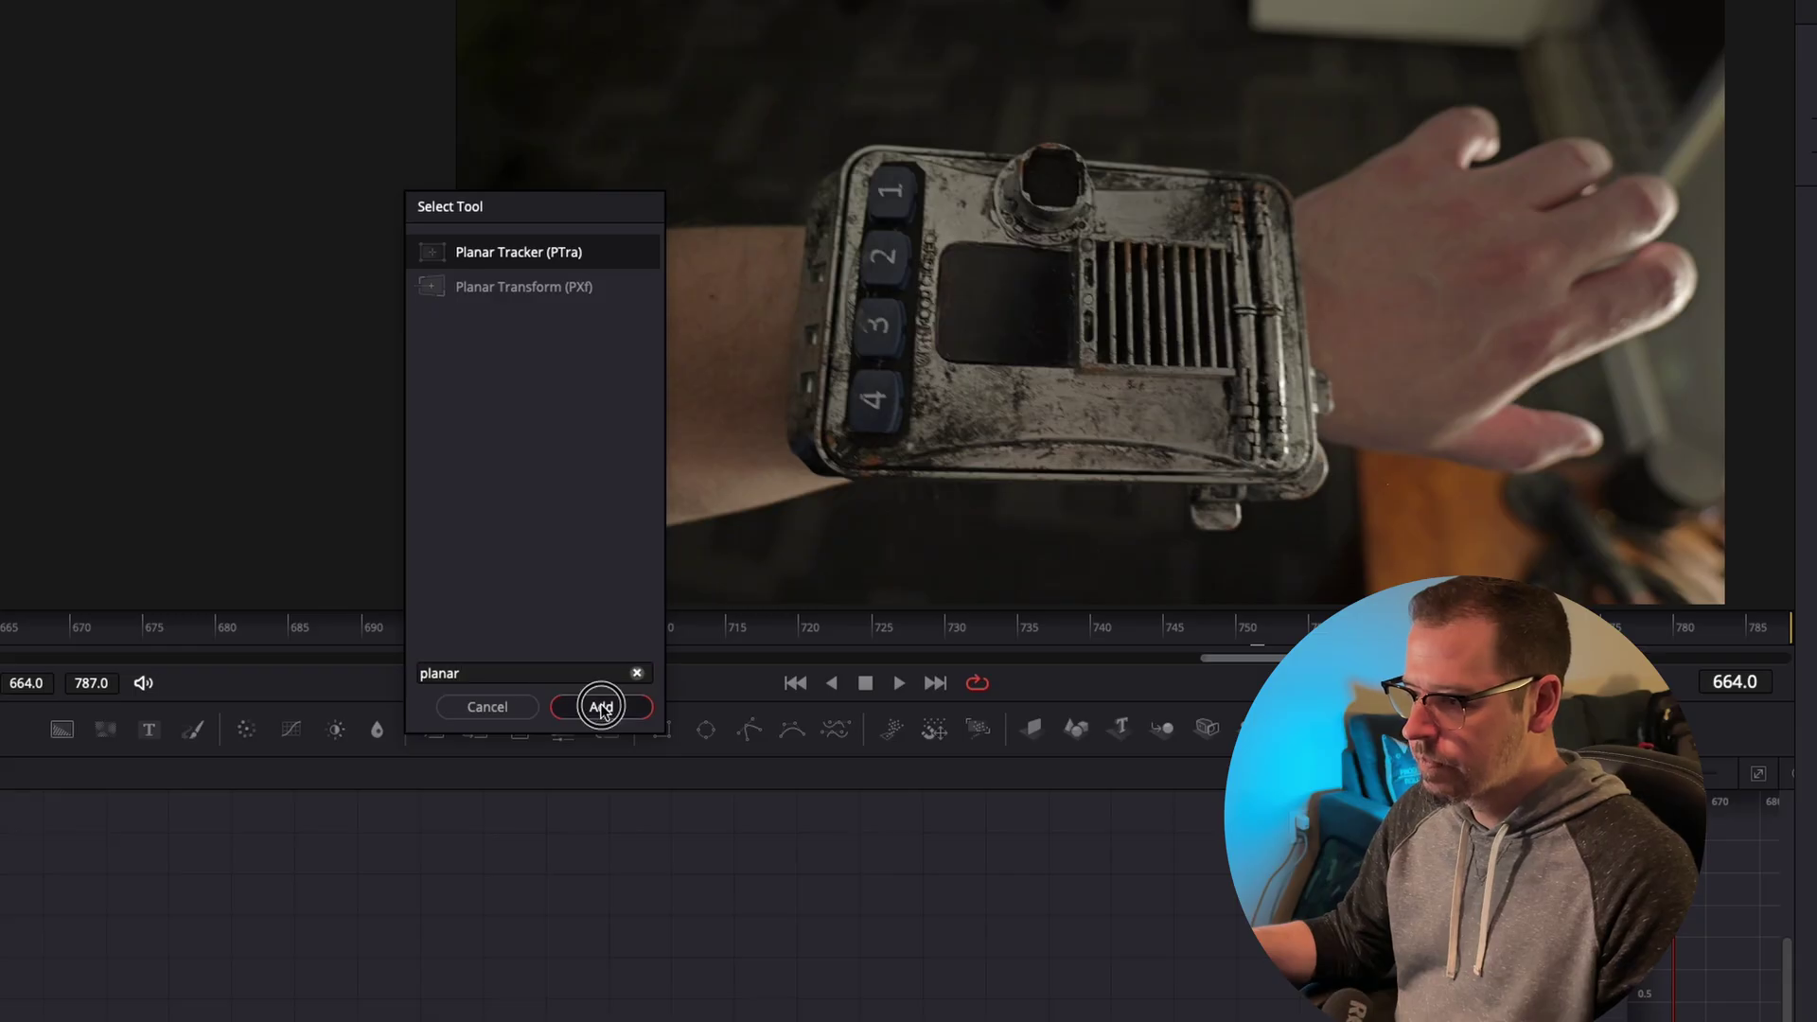
left_click(601, 708)
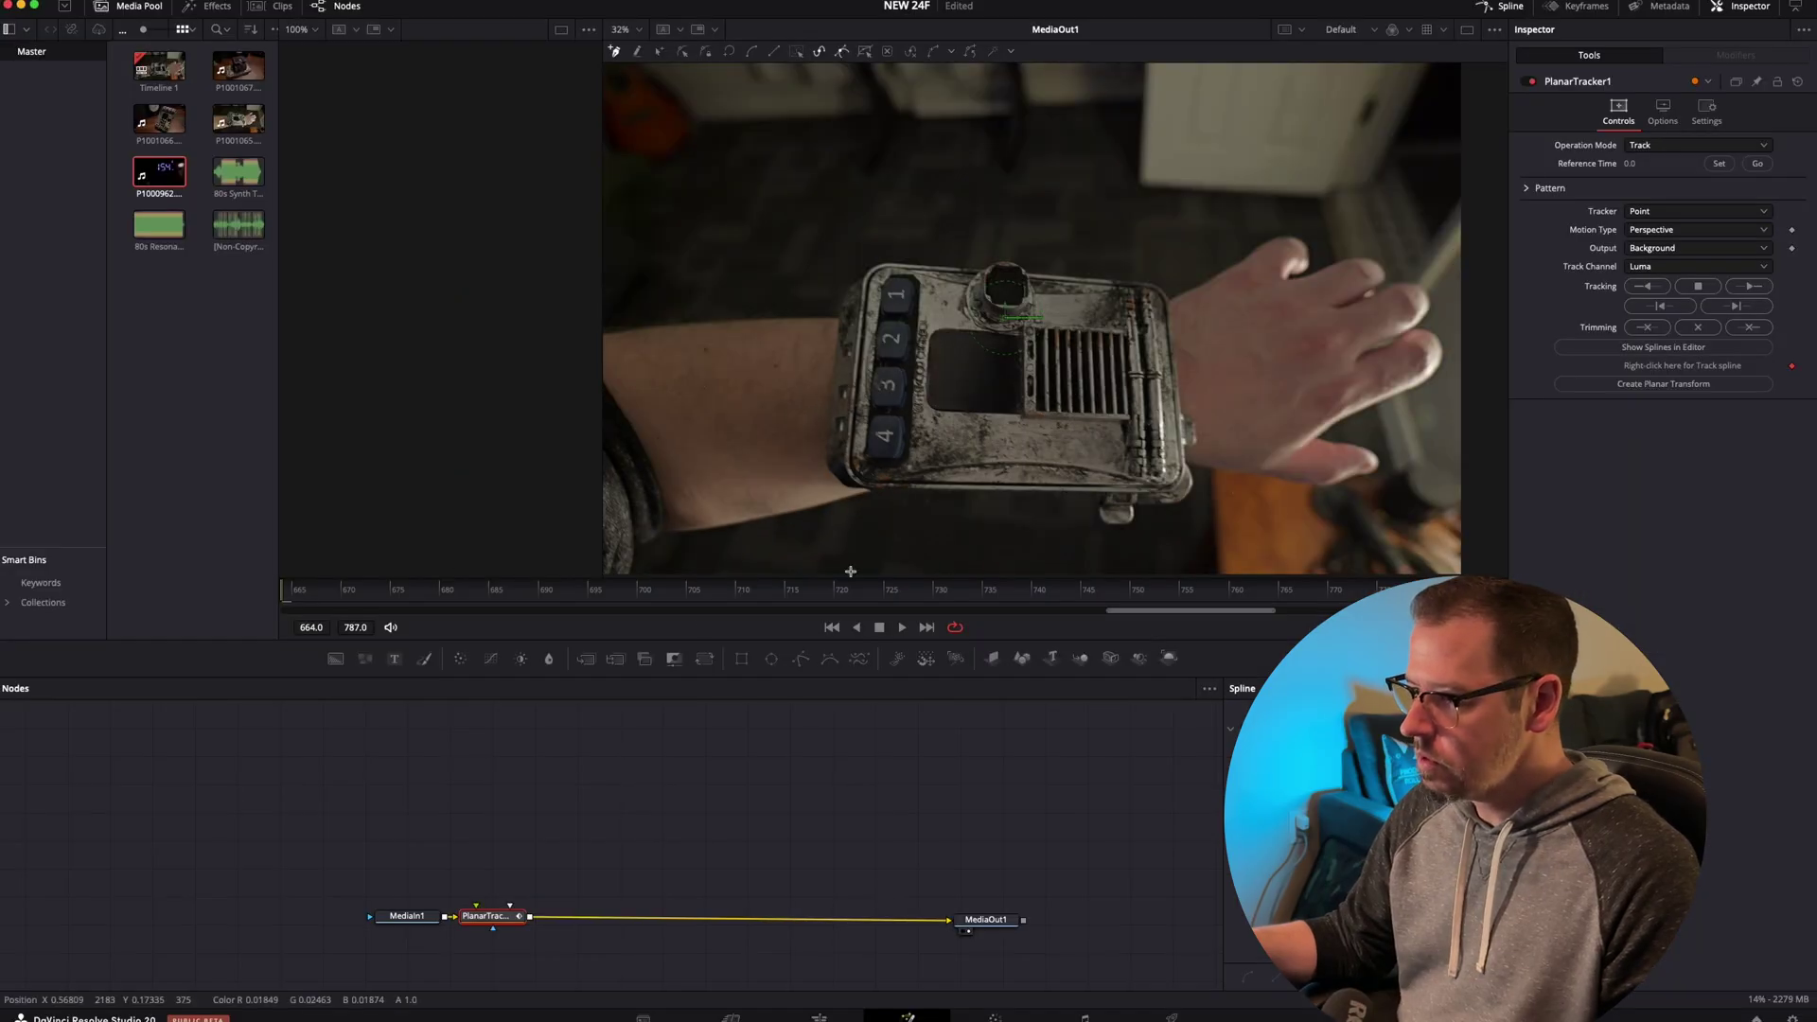
Make frame 664 the tracker's reference time and place the first polygon point below the screen
left_click(281, 628)
left_click_drag(484, 591, 284, 589)
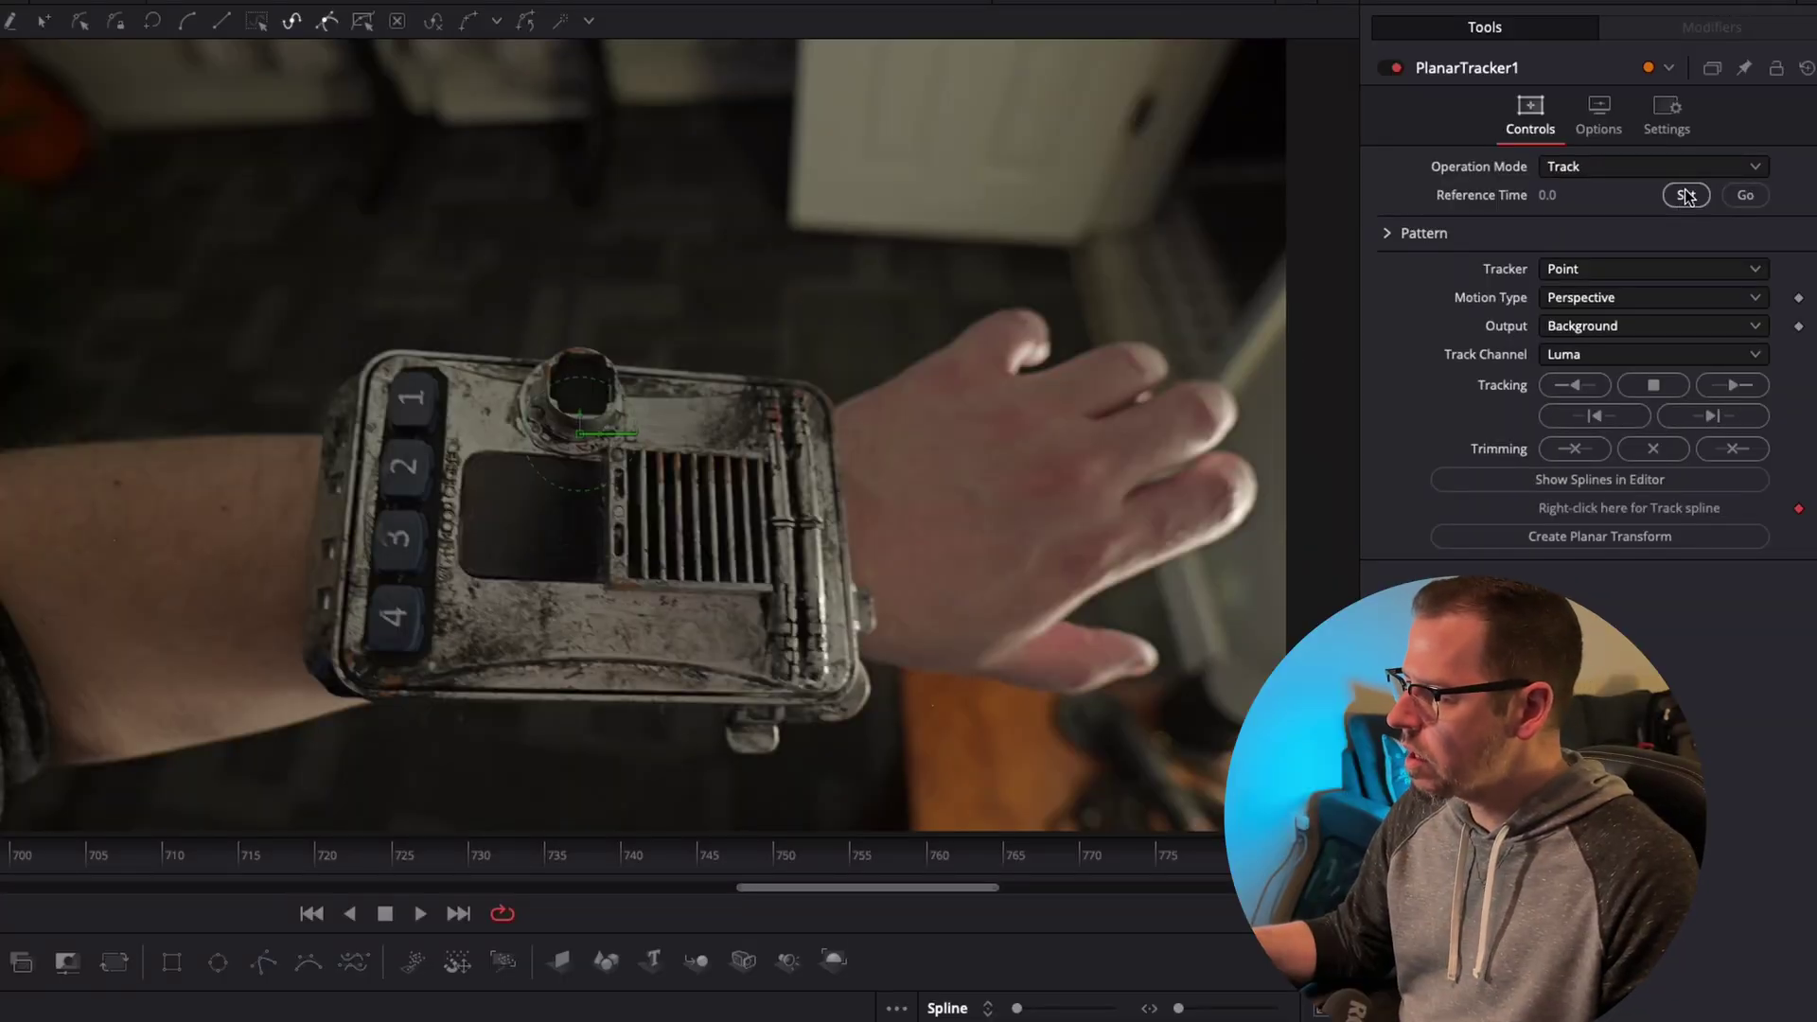
left_click(1685, 196)
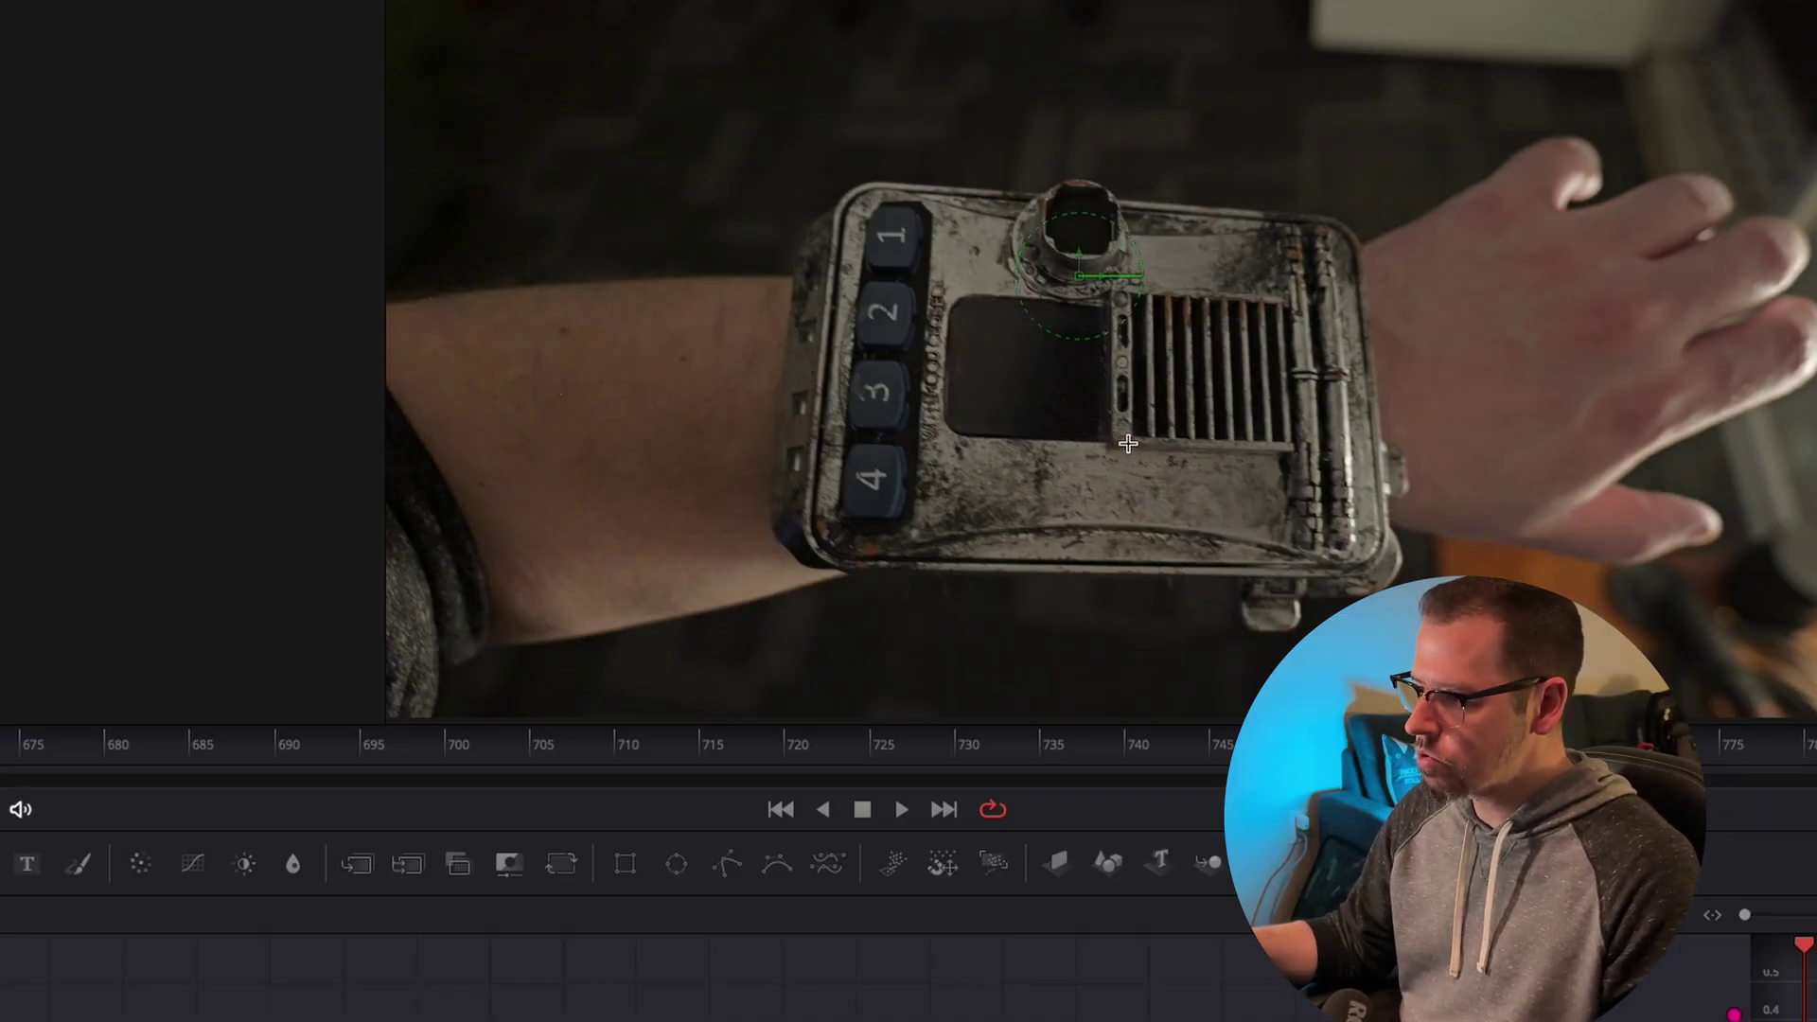
scroll(1107, 430, "up", 6)
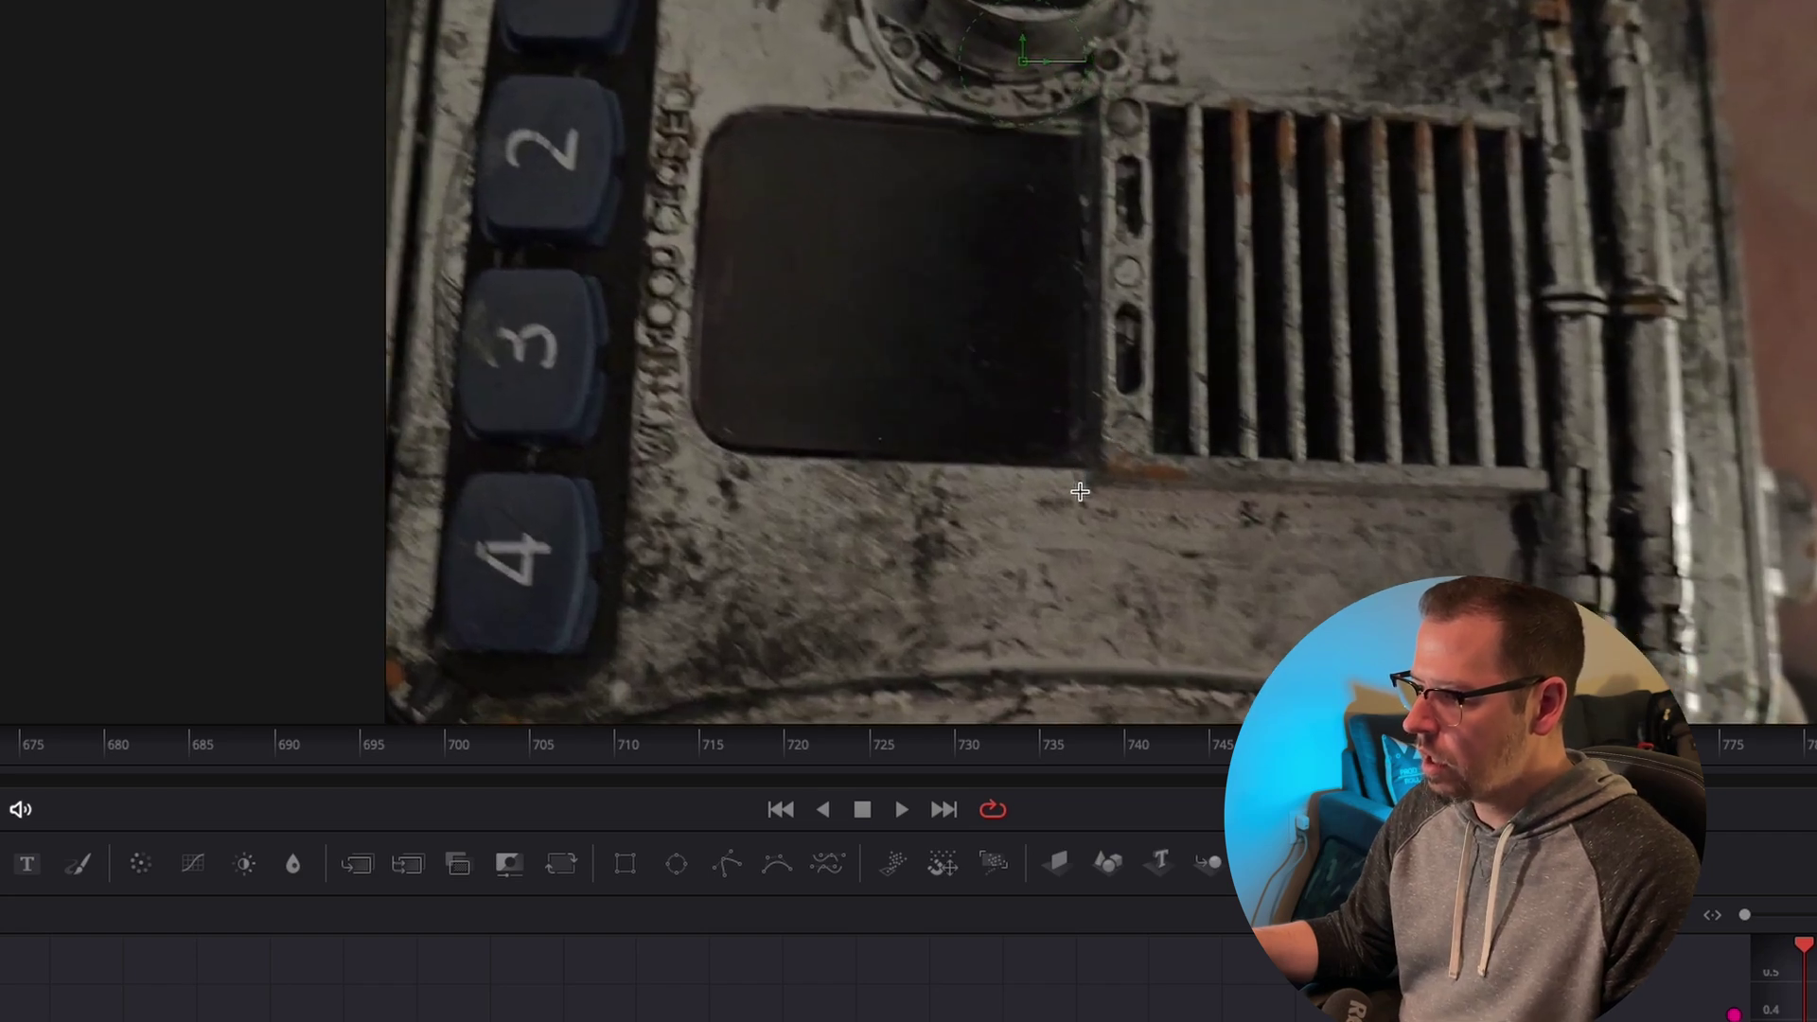
left_click(1079, 491)
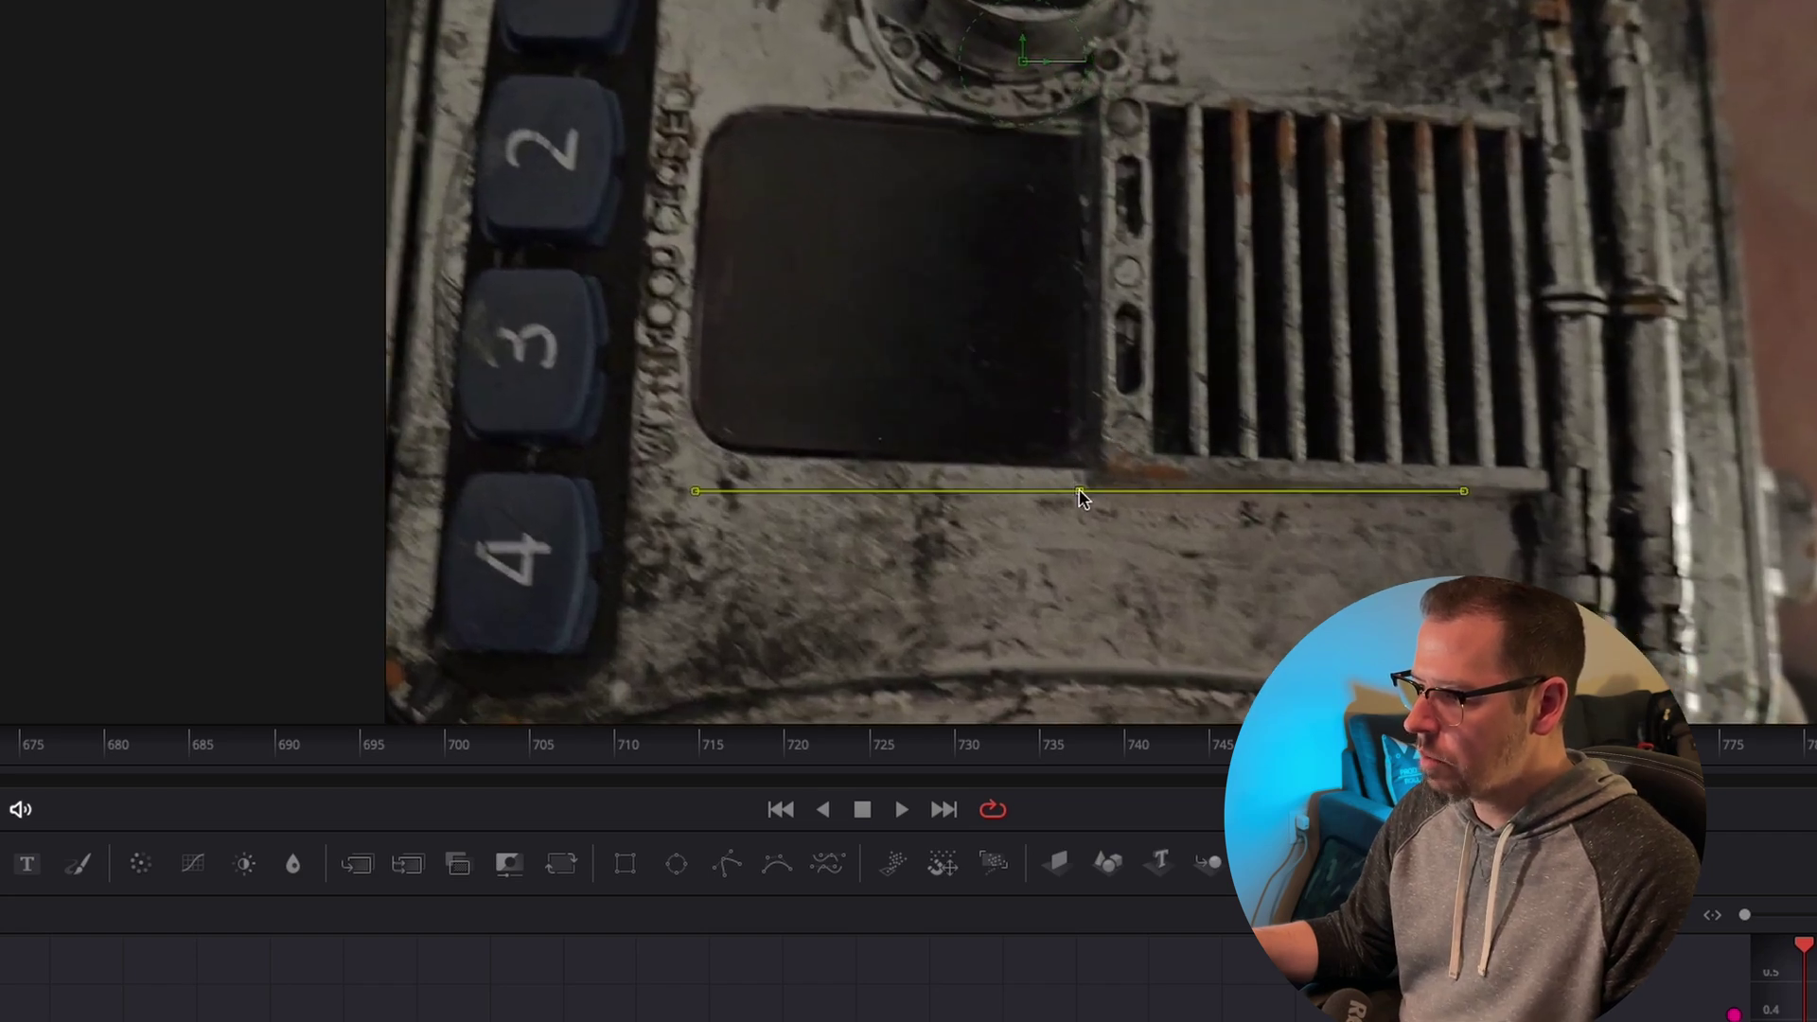
Place points along the black screen's top, left and bottom edges, closing the tracking polygon
left_click(1082, 116)
left_click(764, 90)
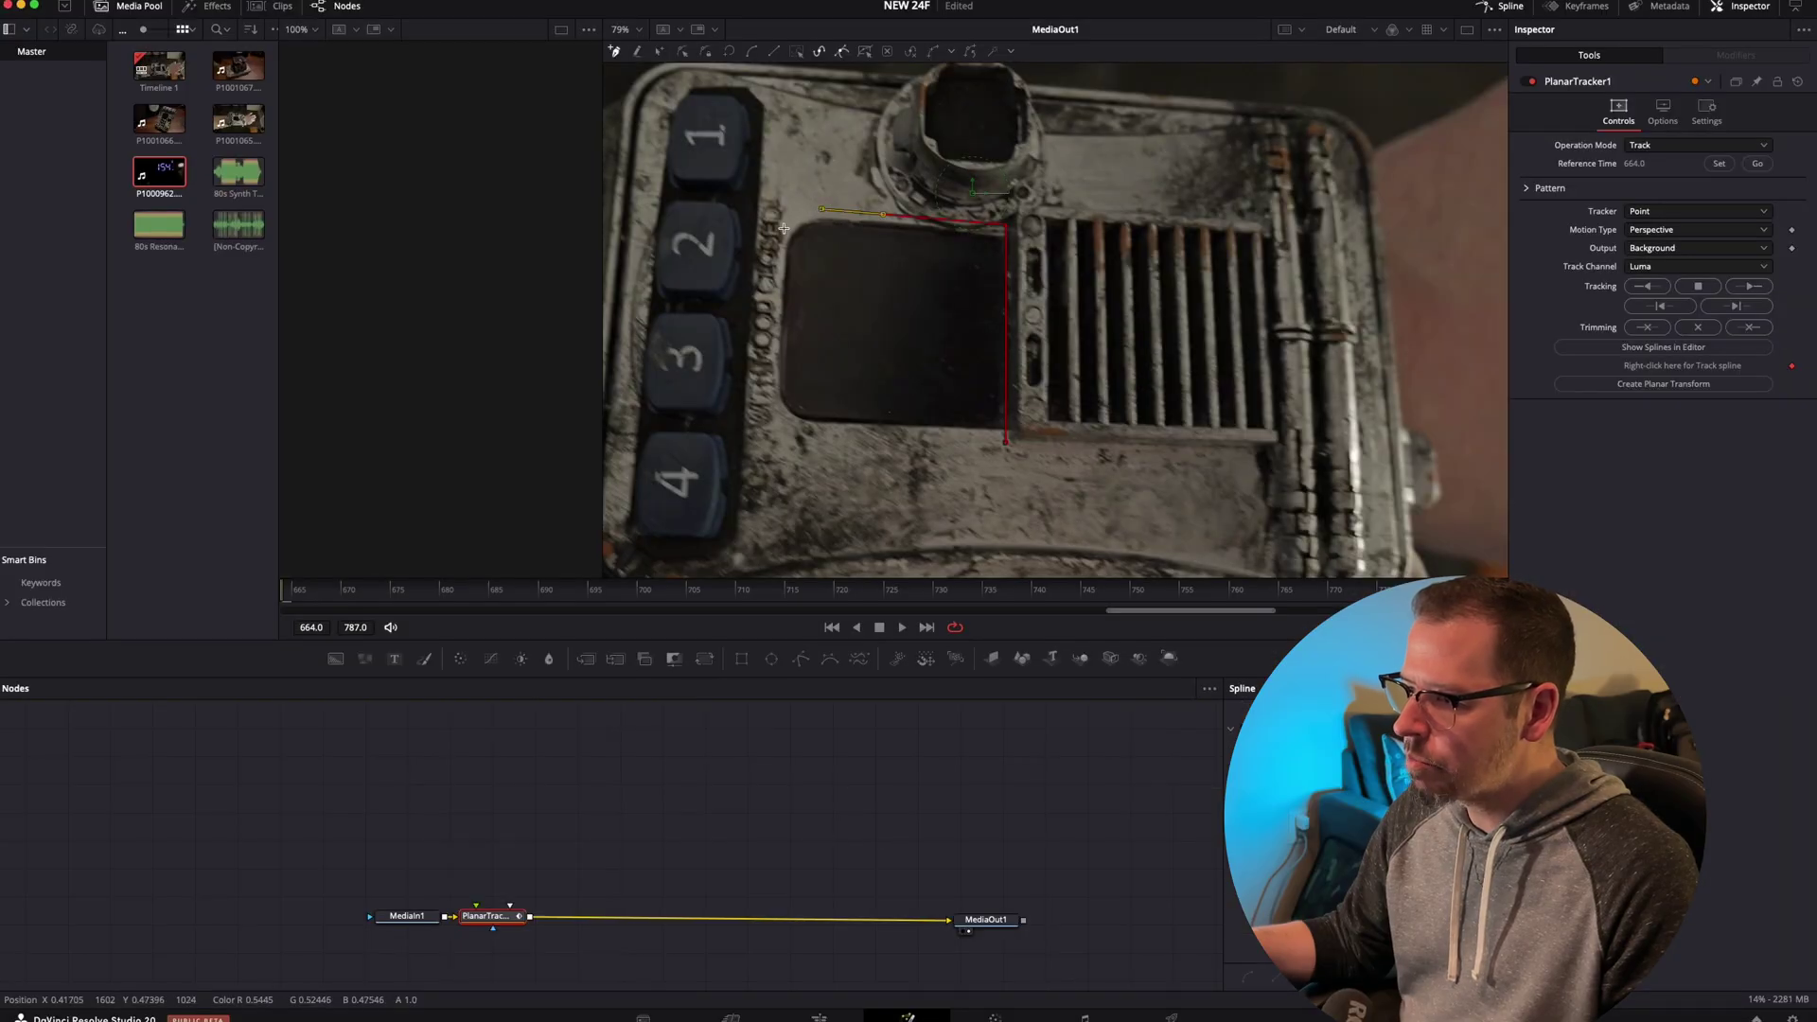
left_click(779, 228)
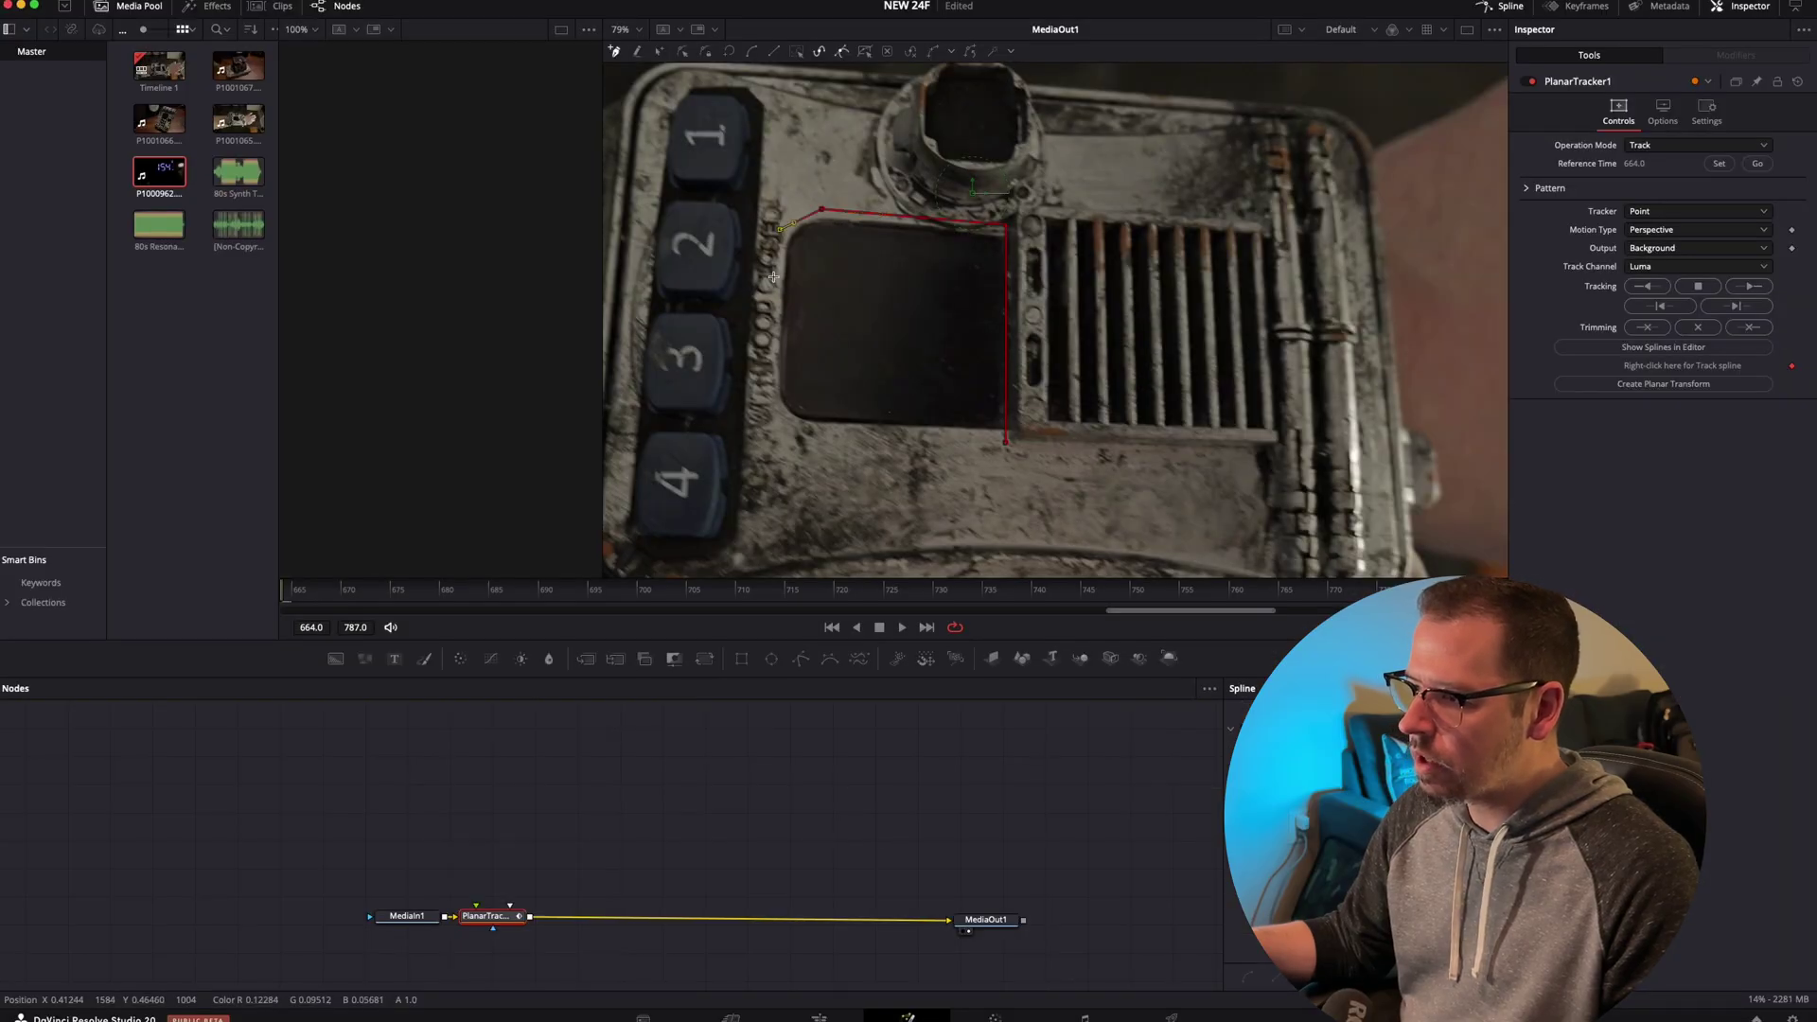
left_click(774, 358)
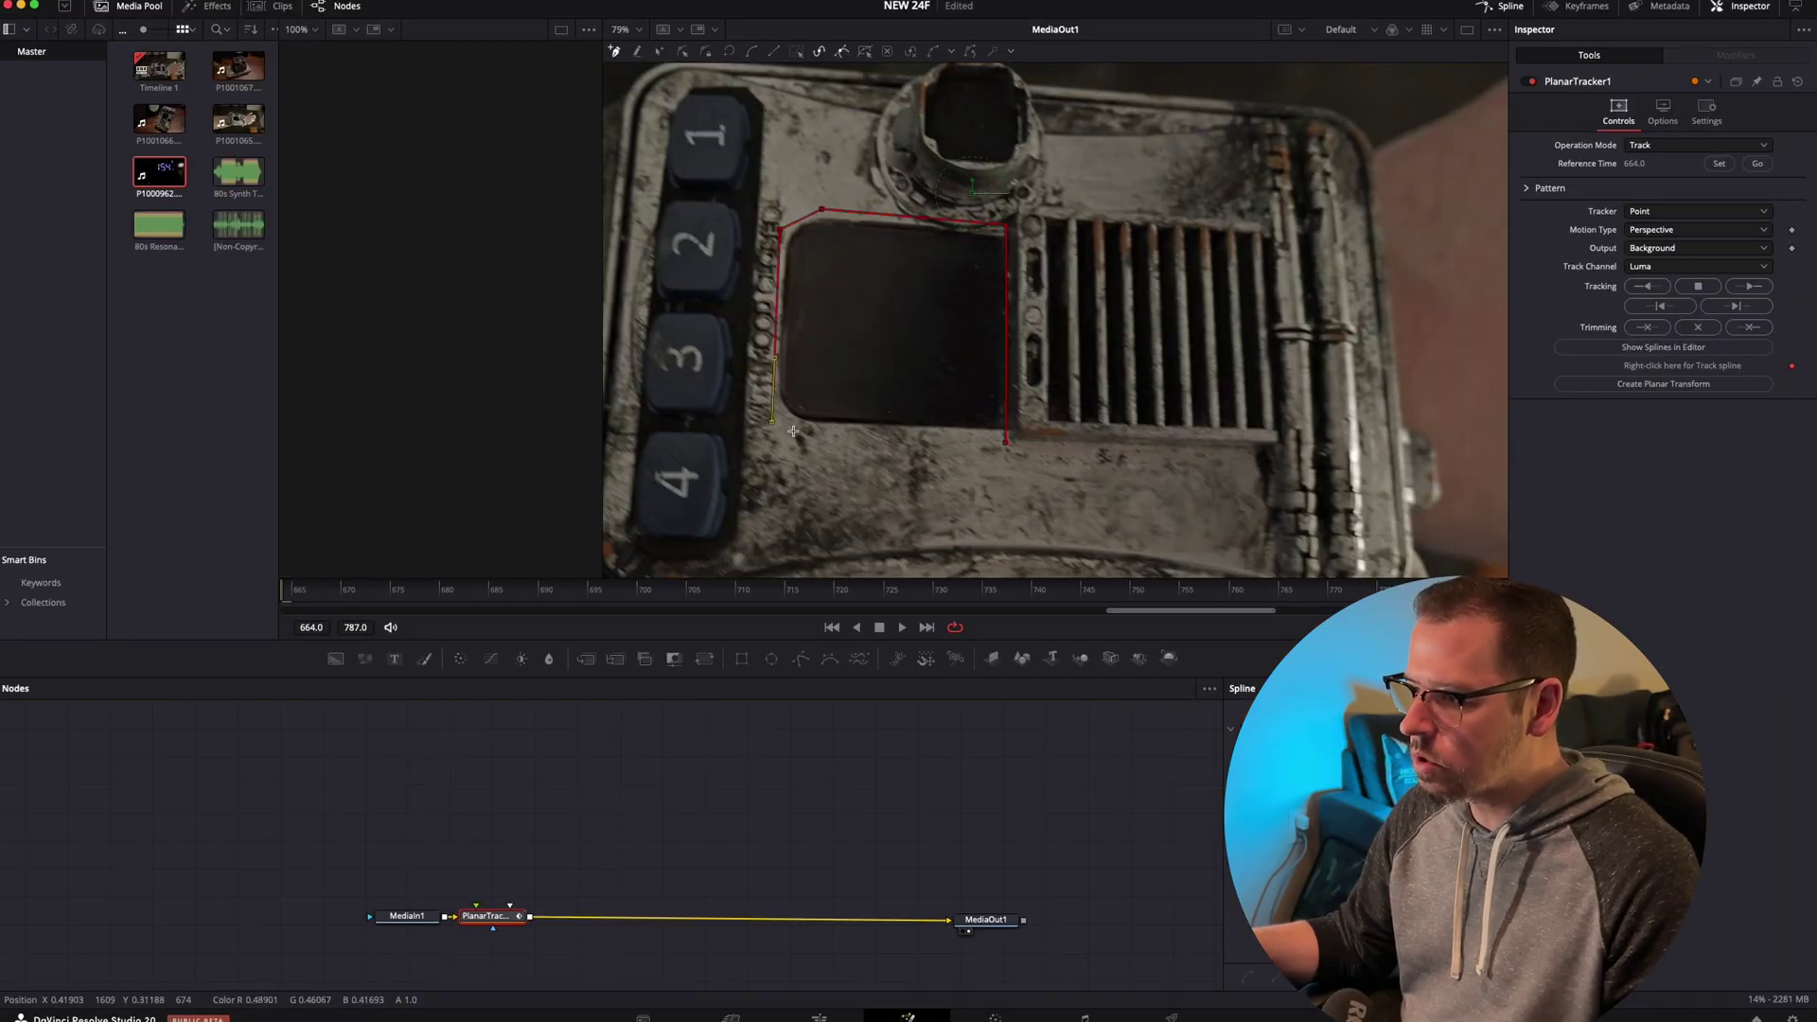
left_click(801, 433)
left_click(936, 436)
left_click(1005, 438)
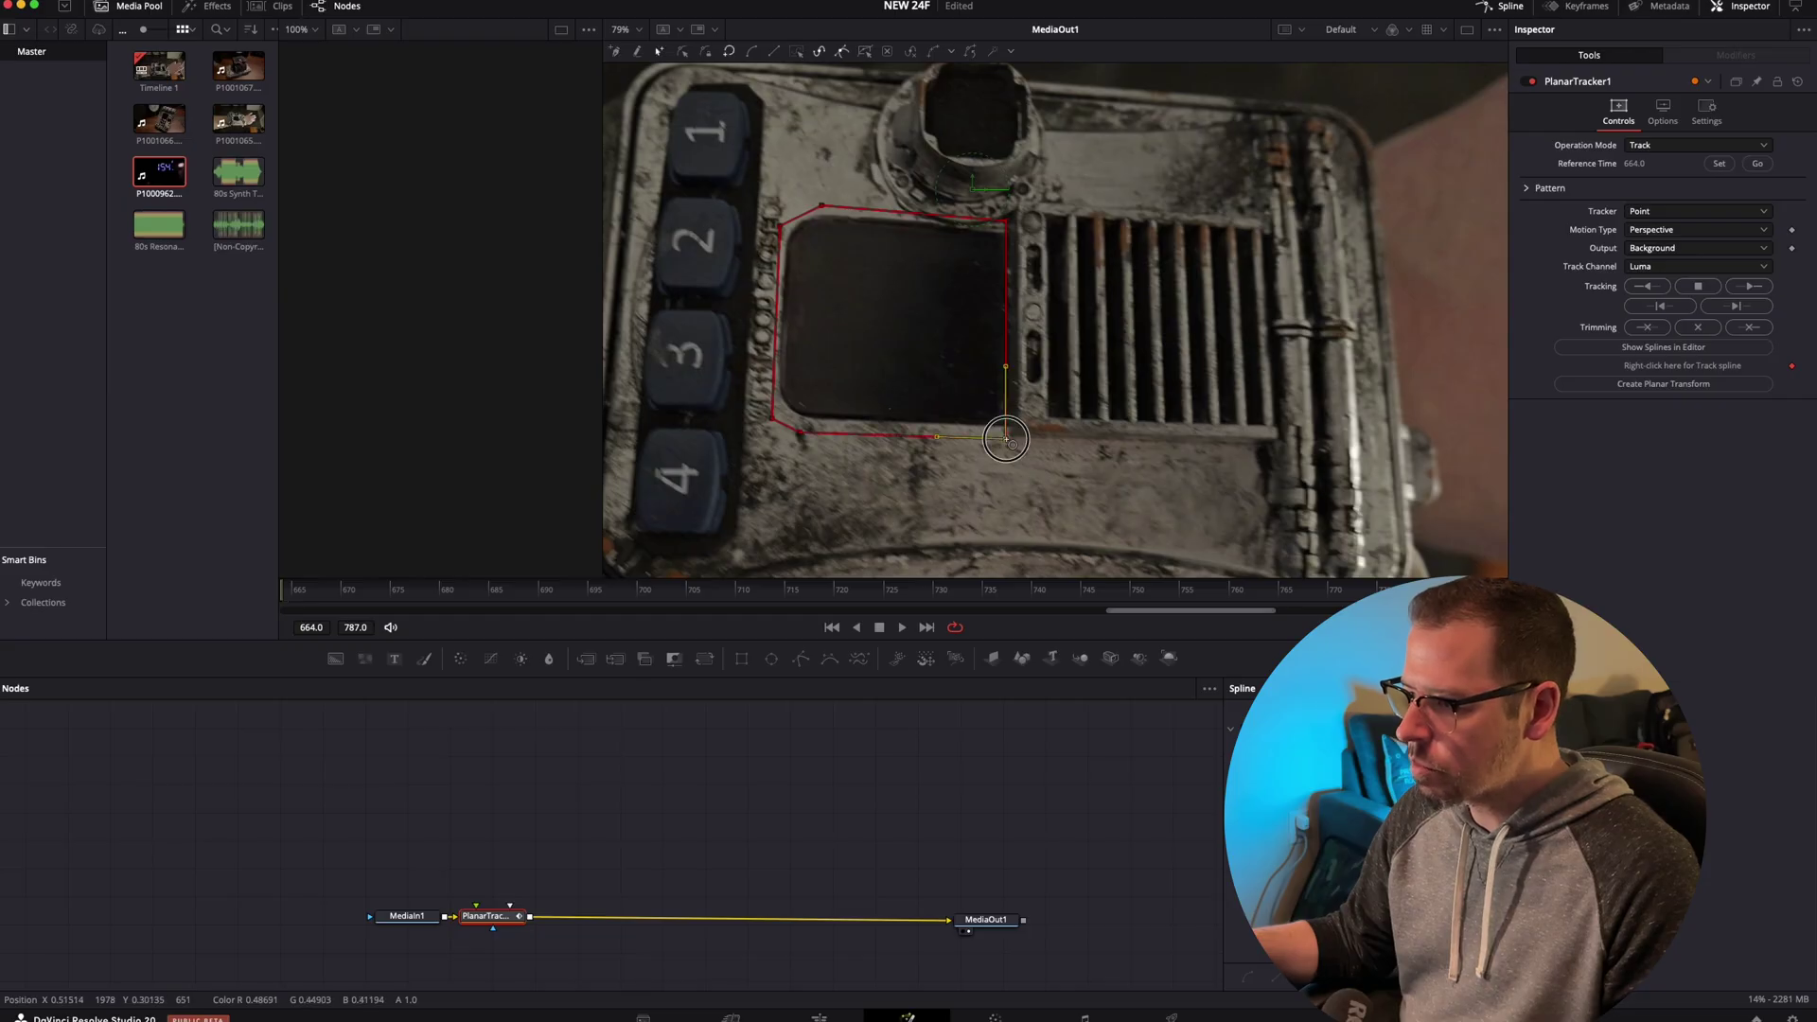
Track the outlined screen to the end of the clip and set Operation Mode to Corner Pin
left_click(1748, 286)
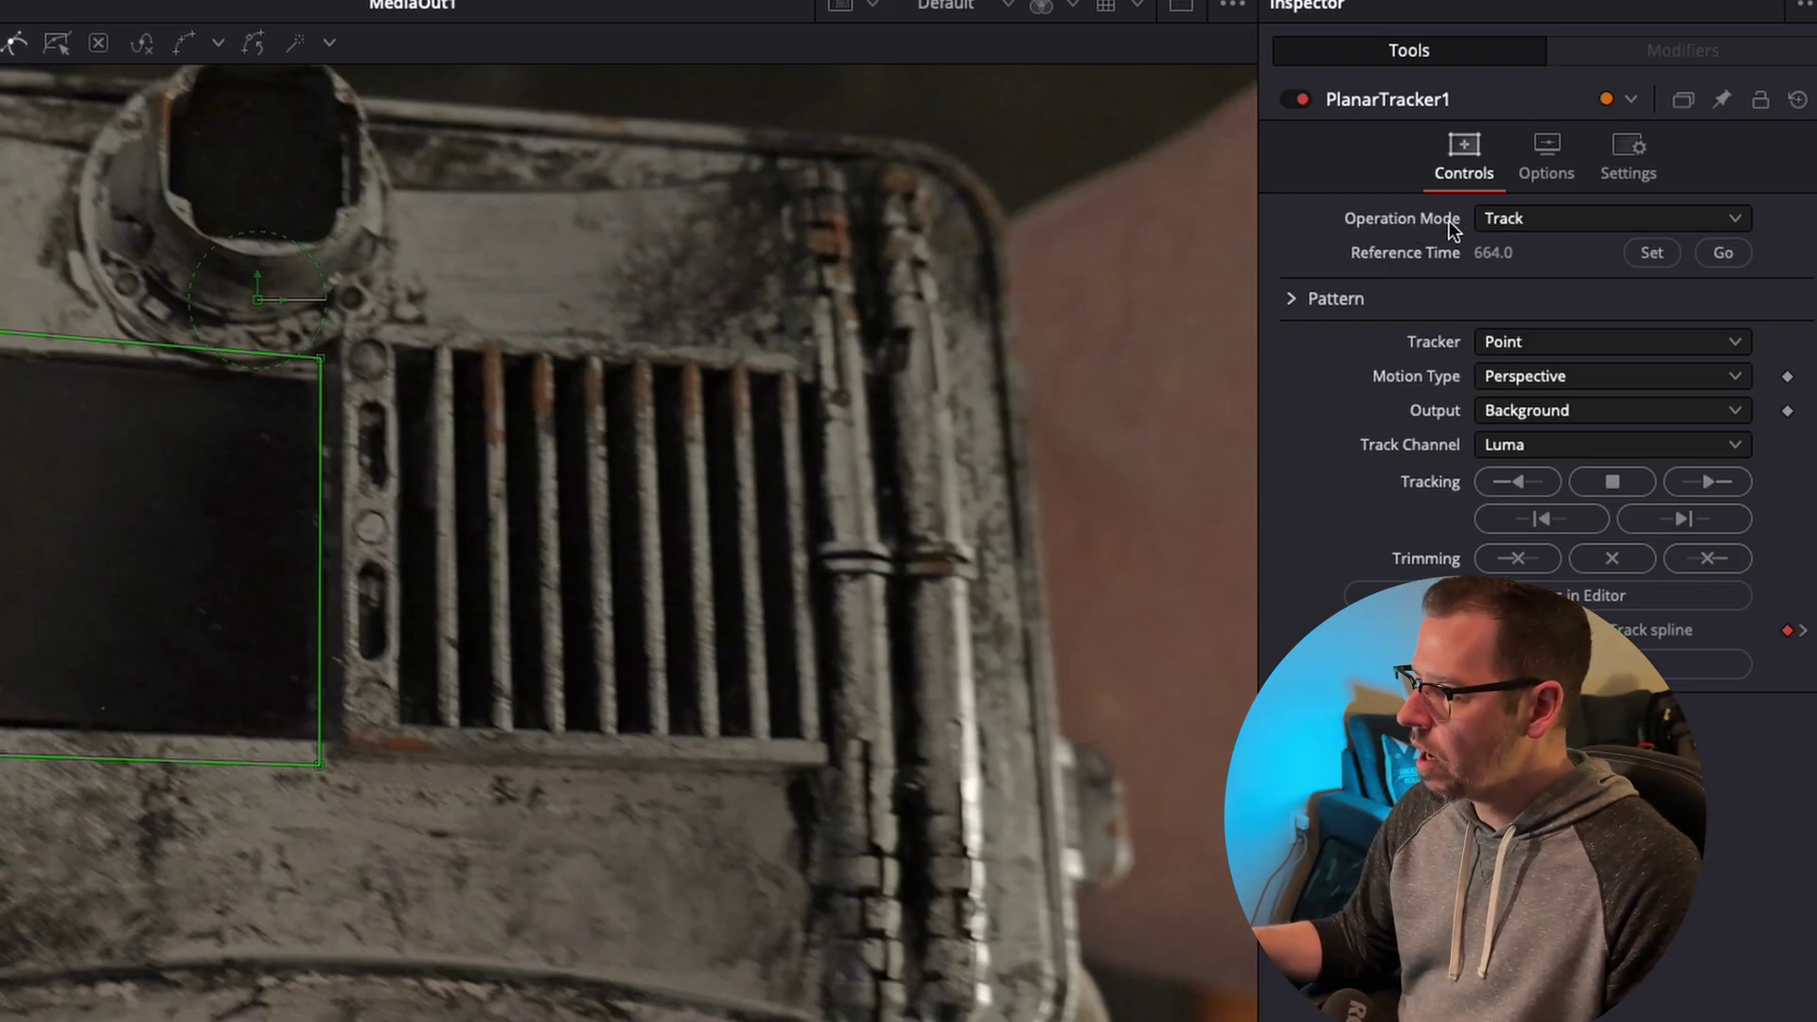
left_click(1740, 217)
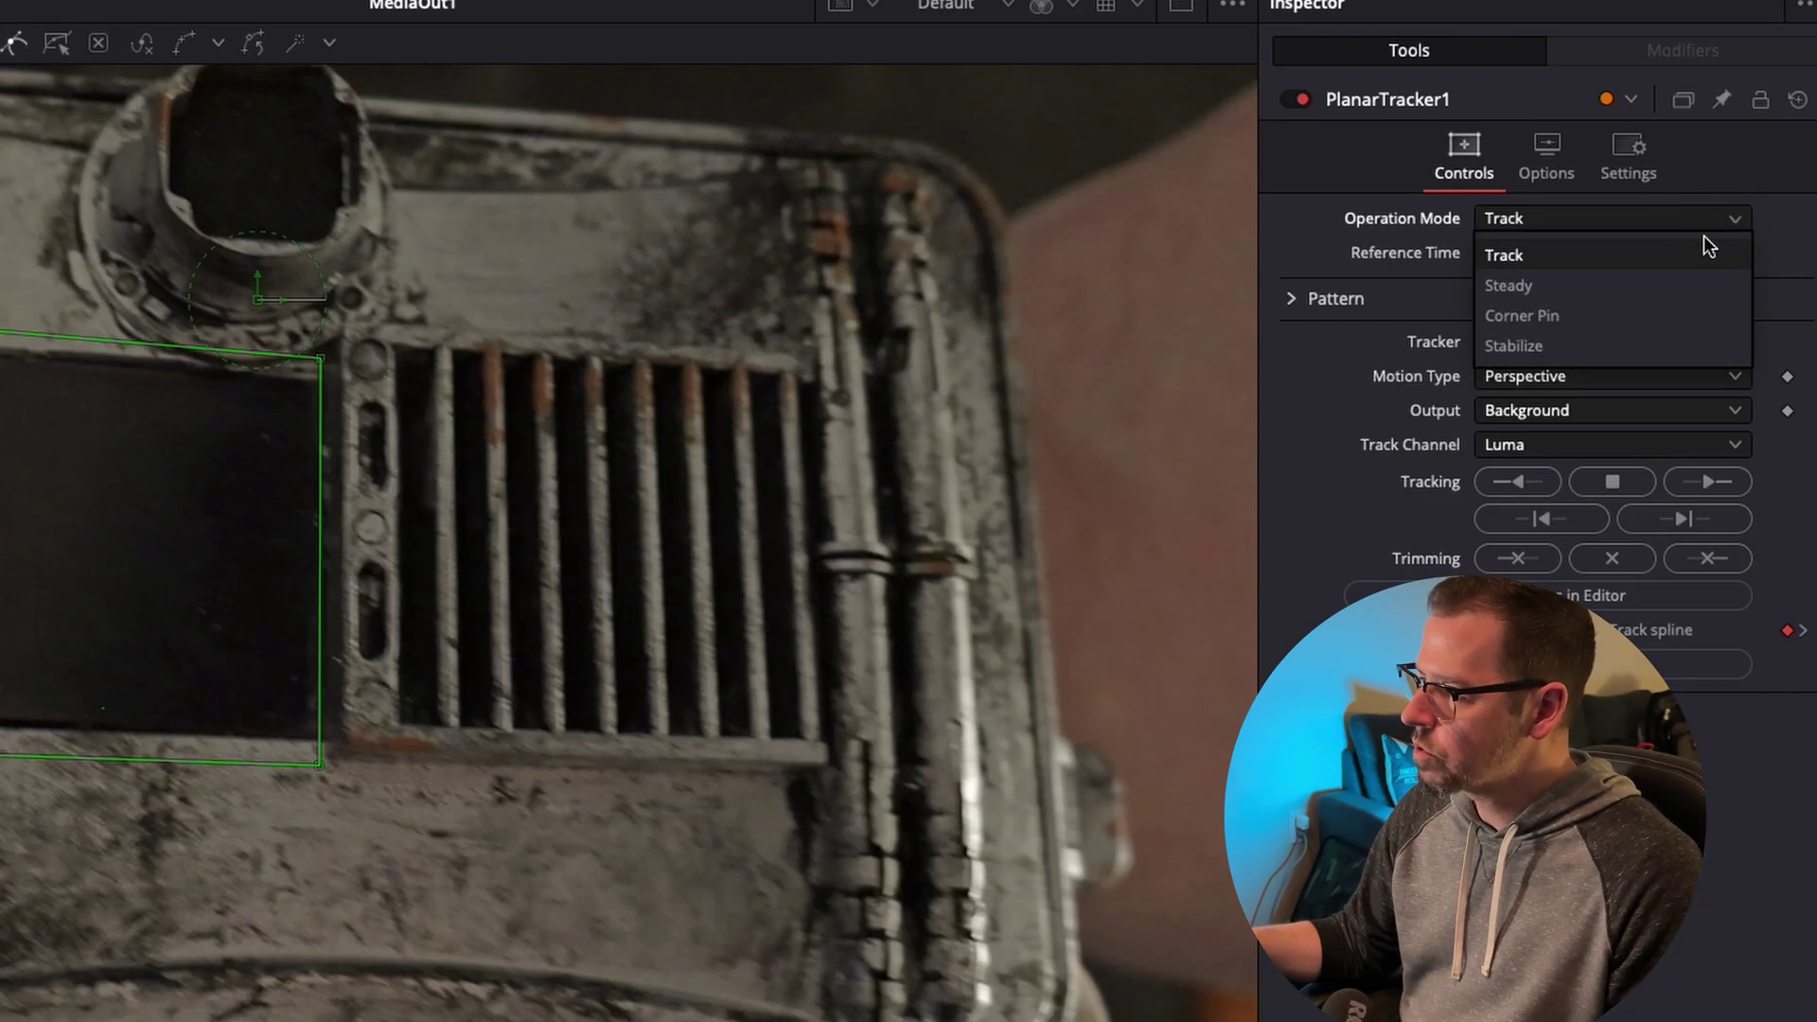
left_click(1640, 316)
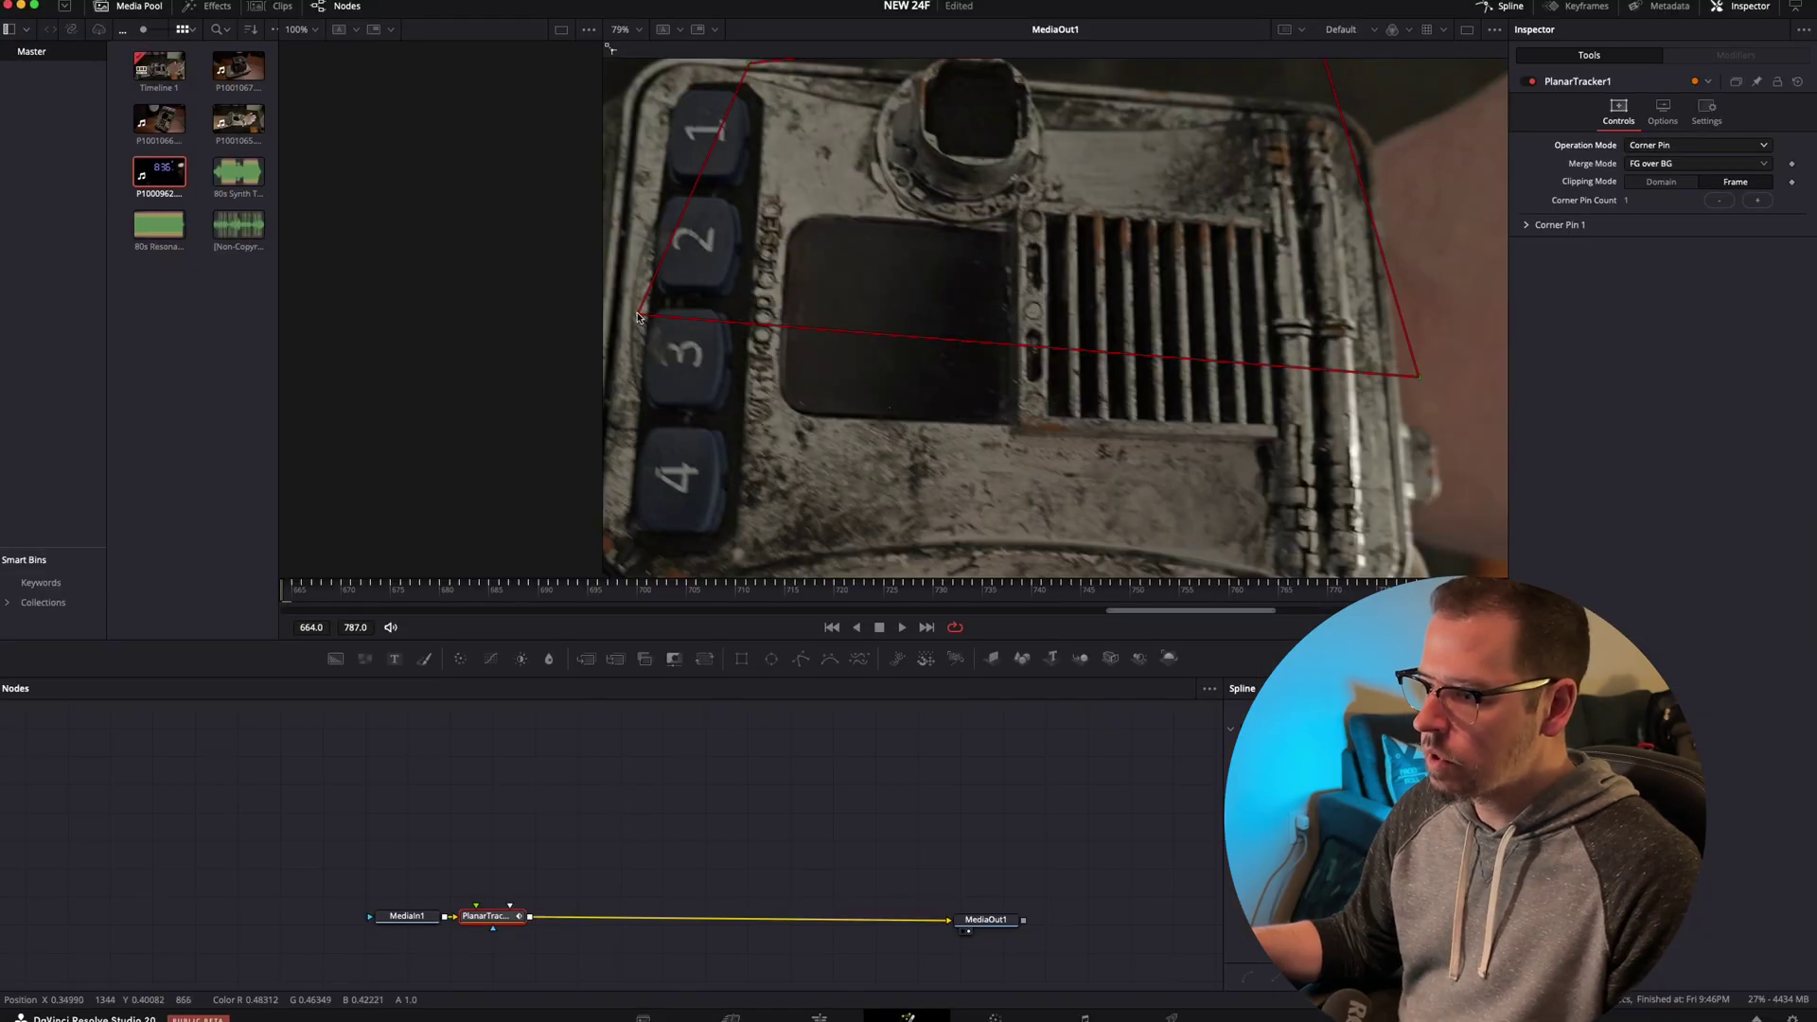
Fit the four corner-pin corners onto the screen's corners and bring clip P1000962 into the node graph
left_click_drag(637, 317, 774, 416)
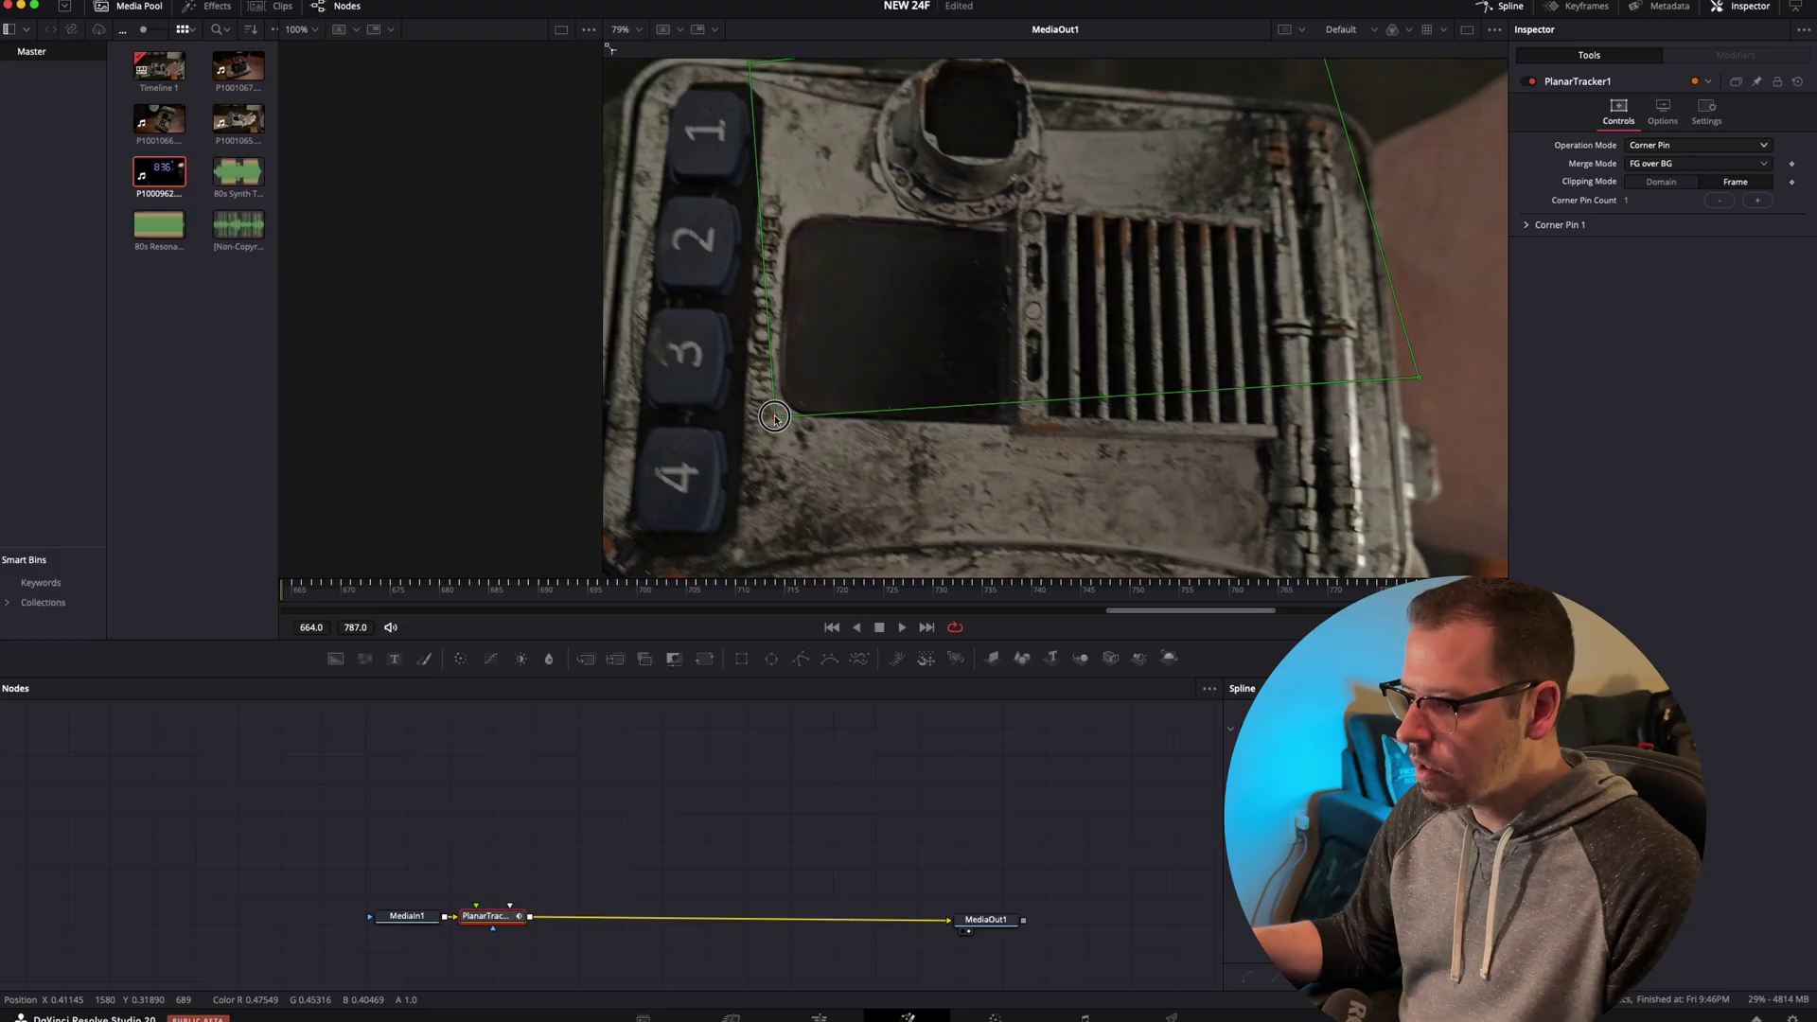
left_click_drag(1420, 381, 1002, 425)
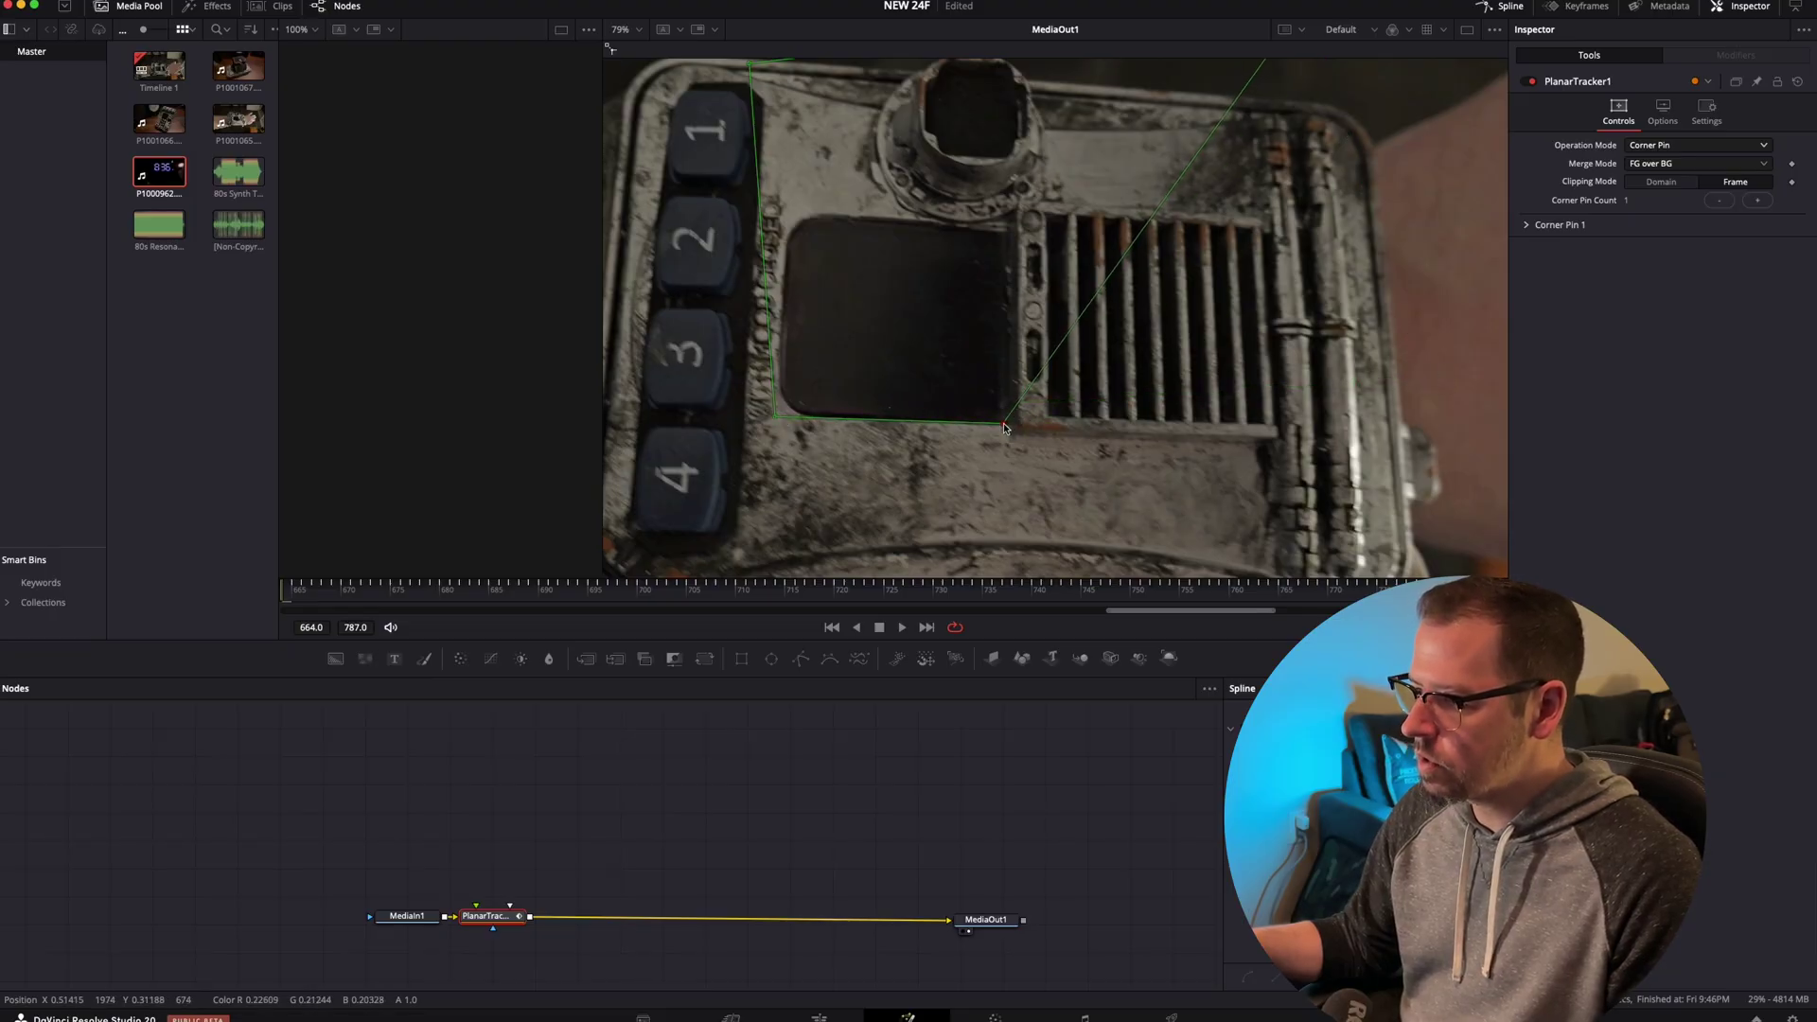
scroll(1297, 378, "up", 5)
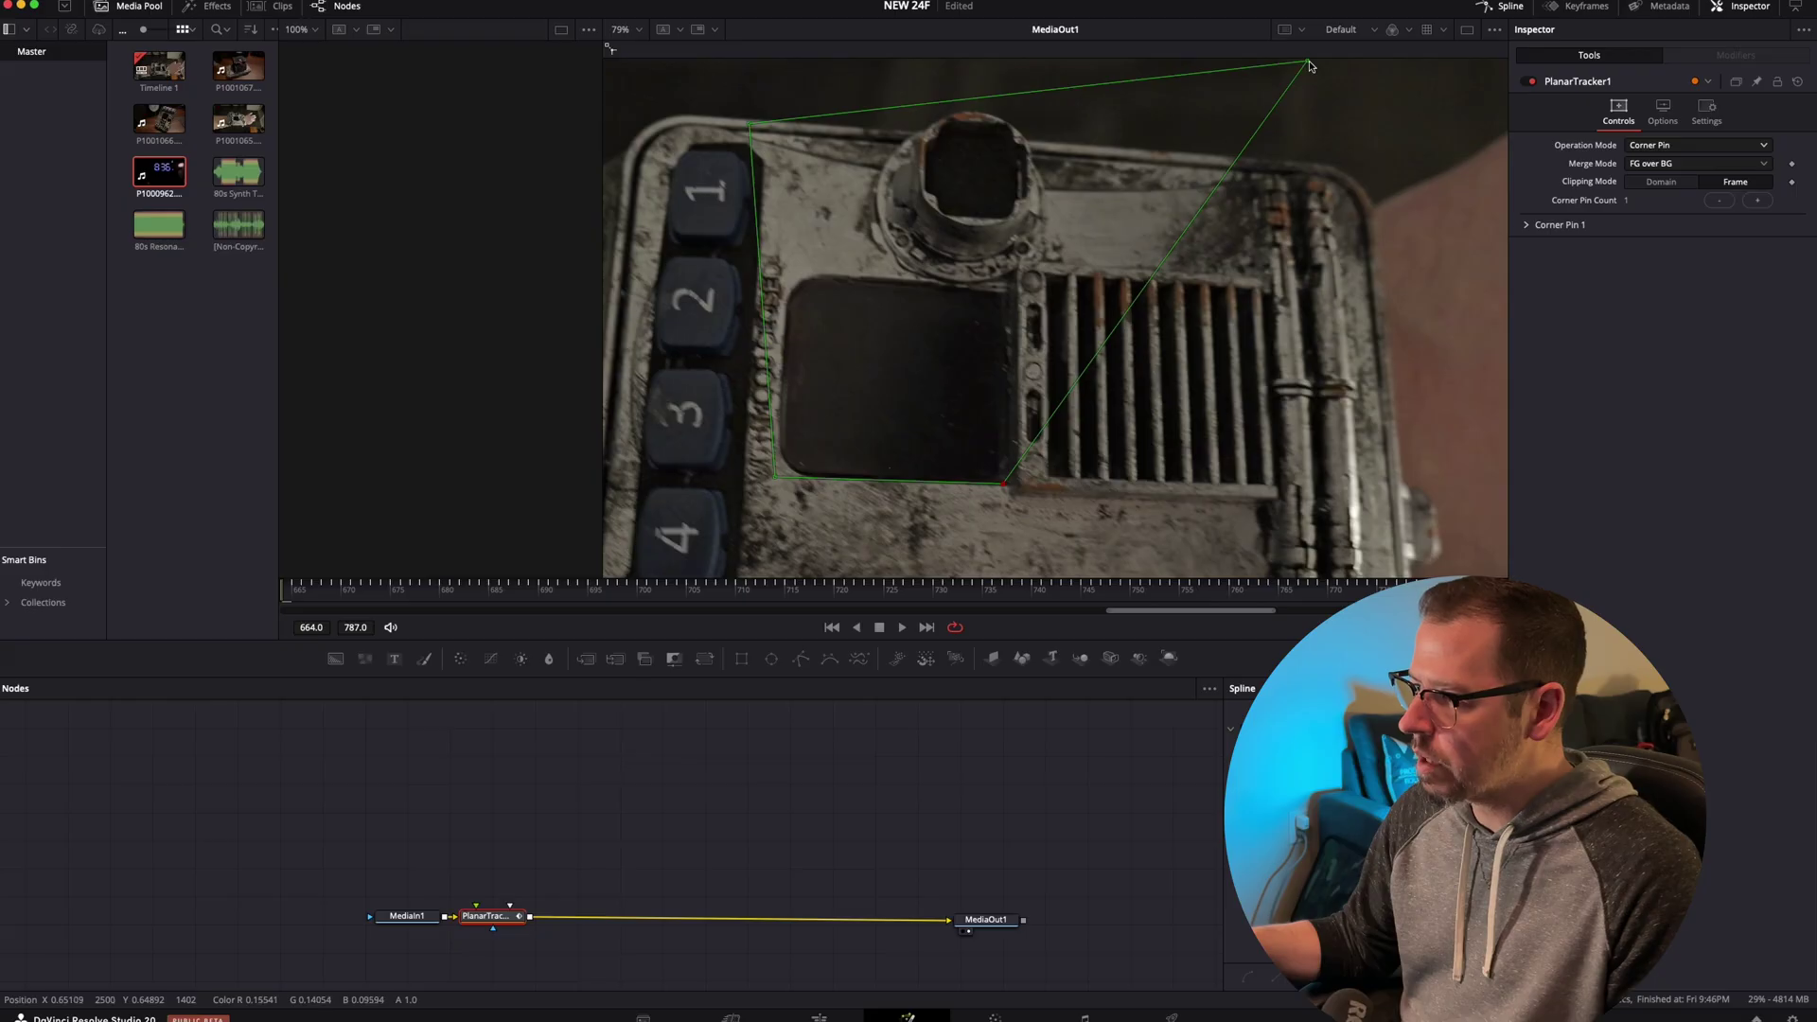
left_click_drag(1309, 63, 1007, 296)
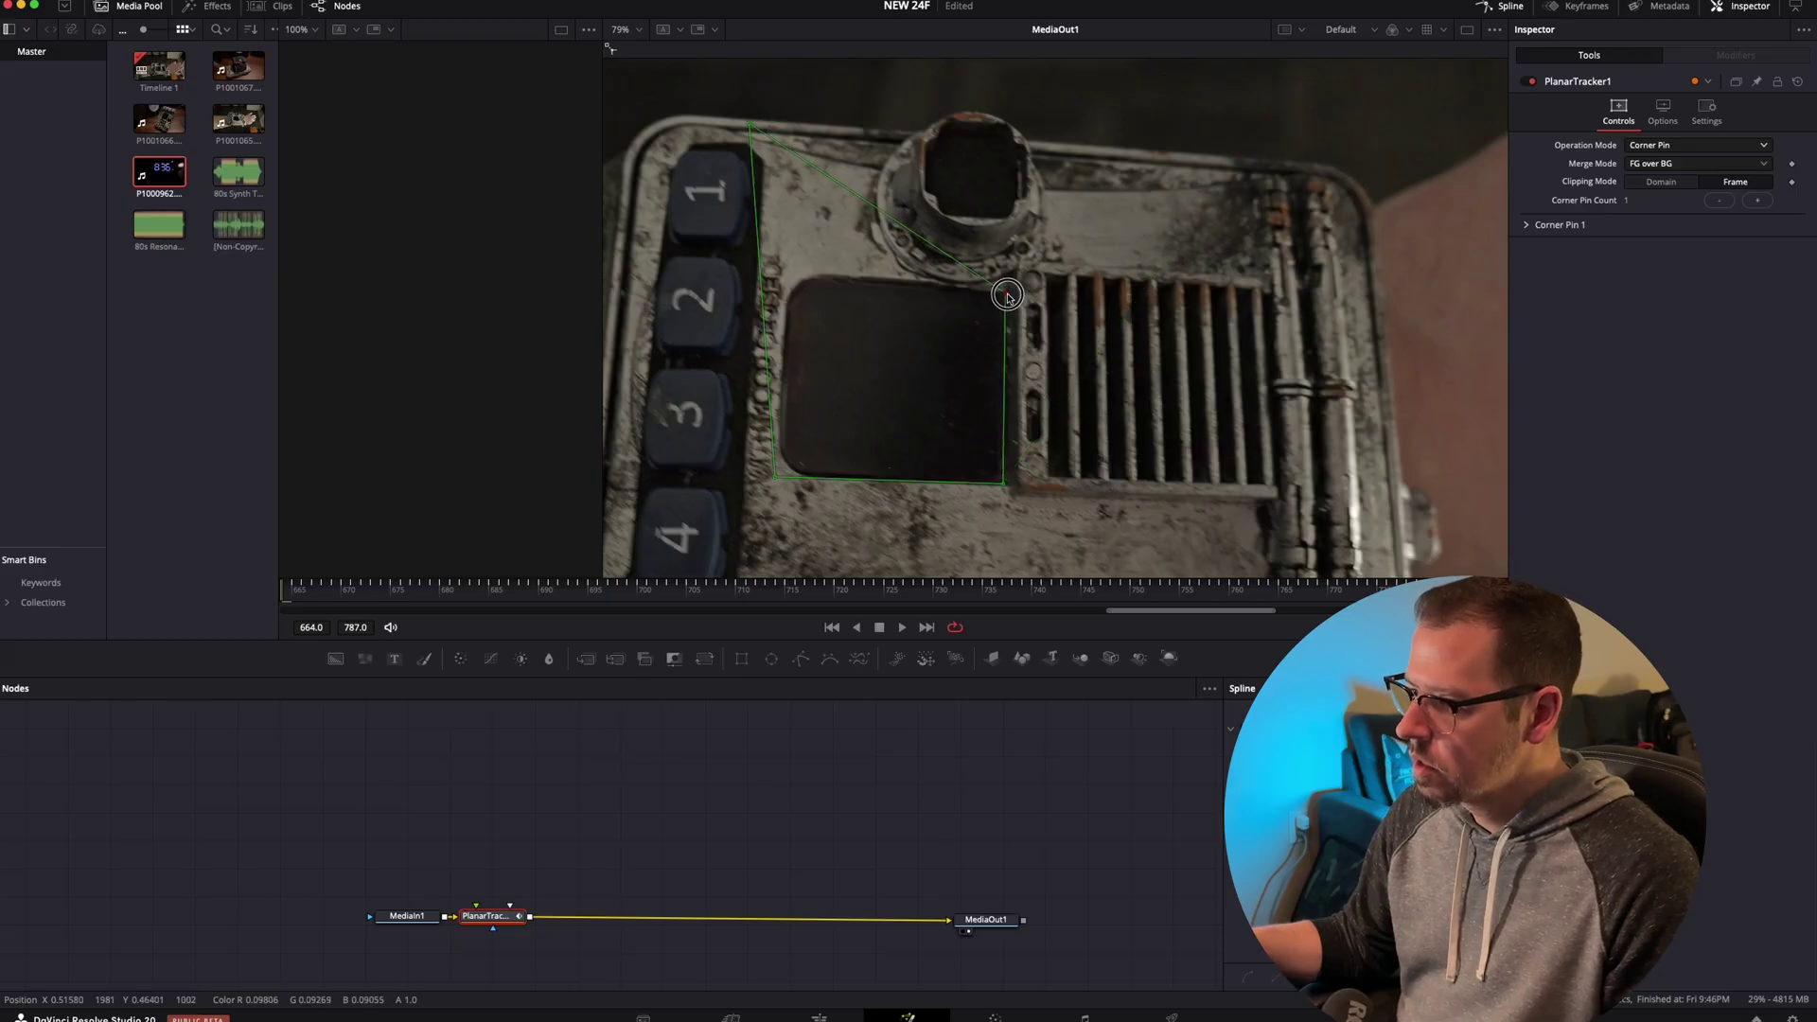
left_click_drag(751, 126, 790, 275)
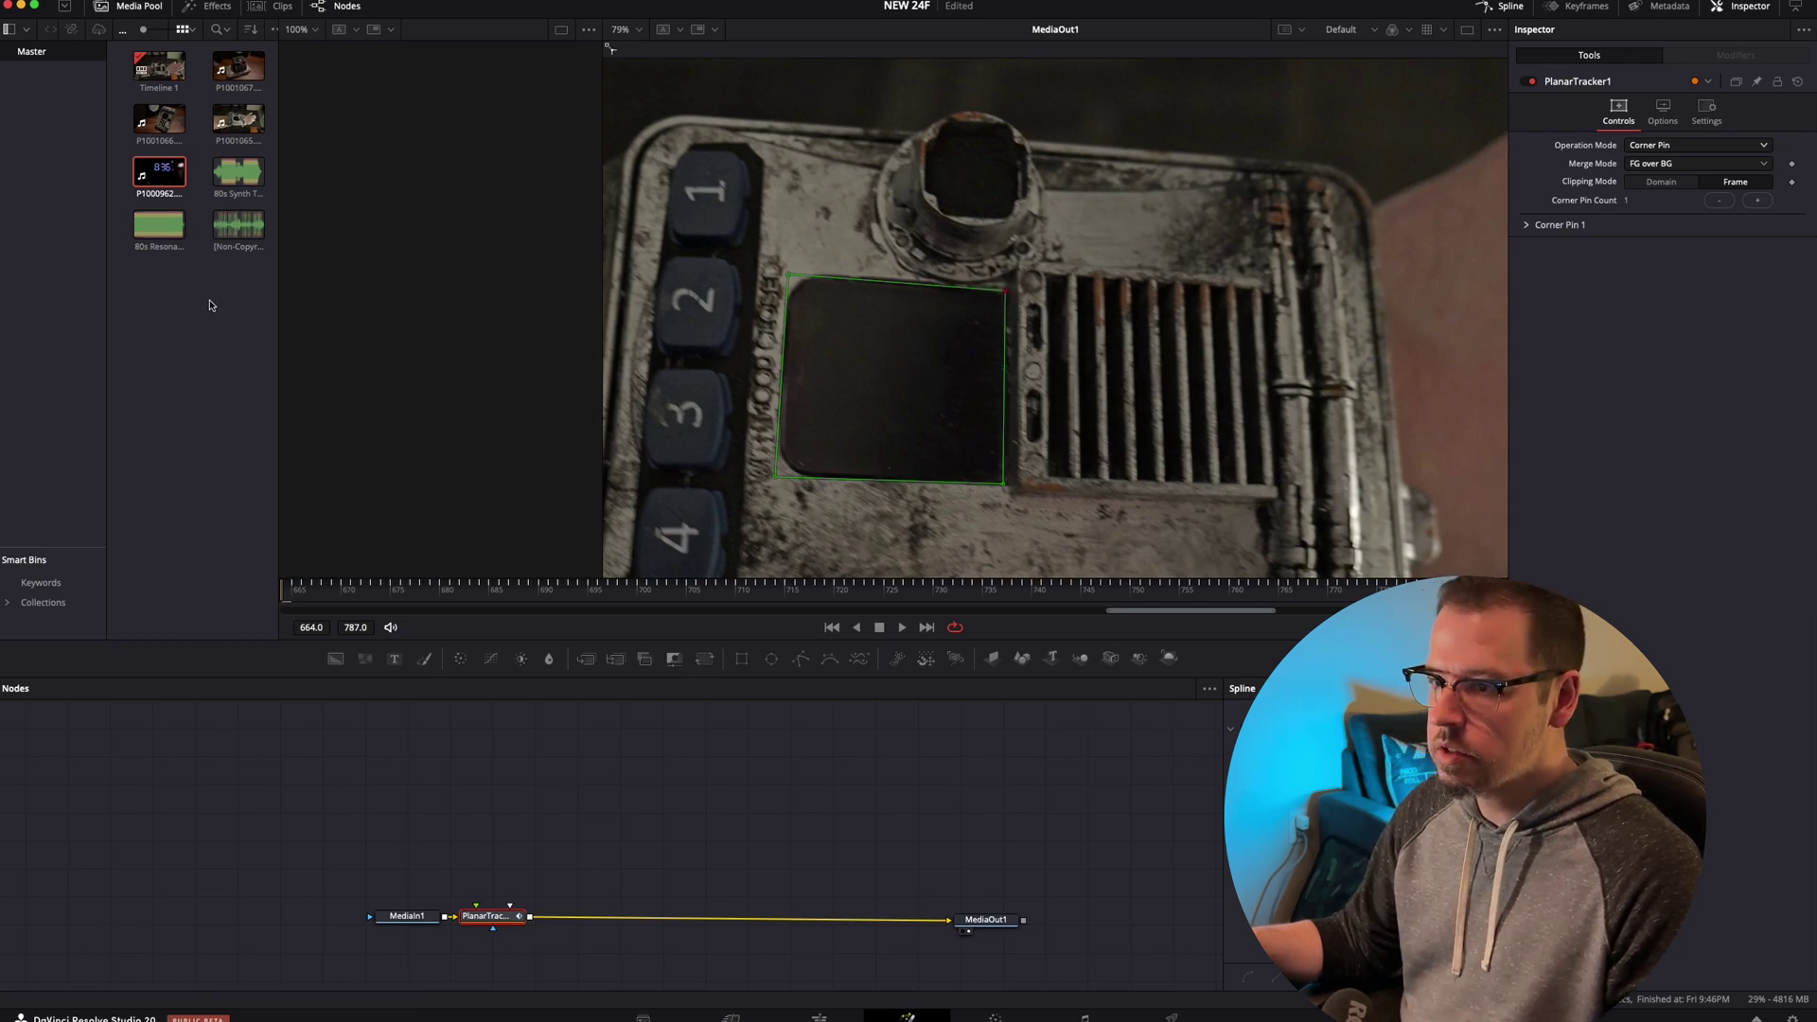
left_click_drag(161, 173, 476, 911)
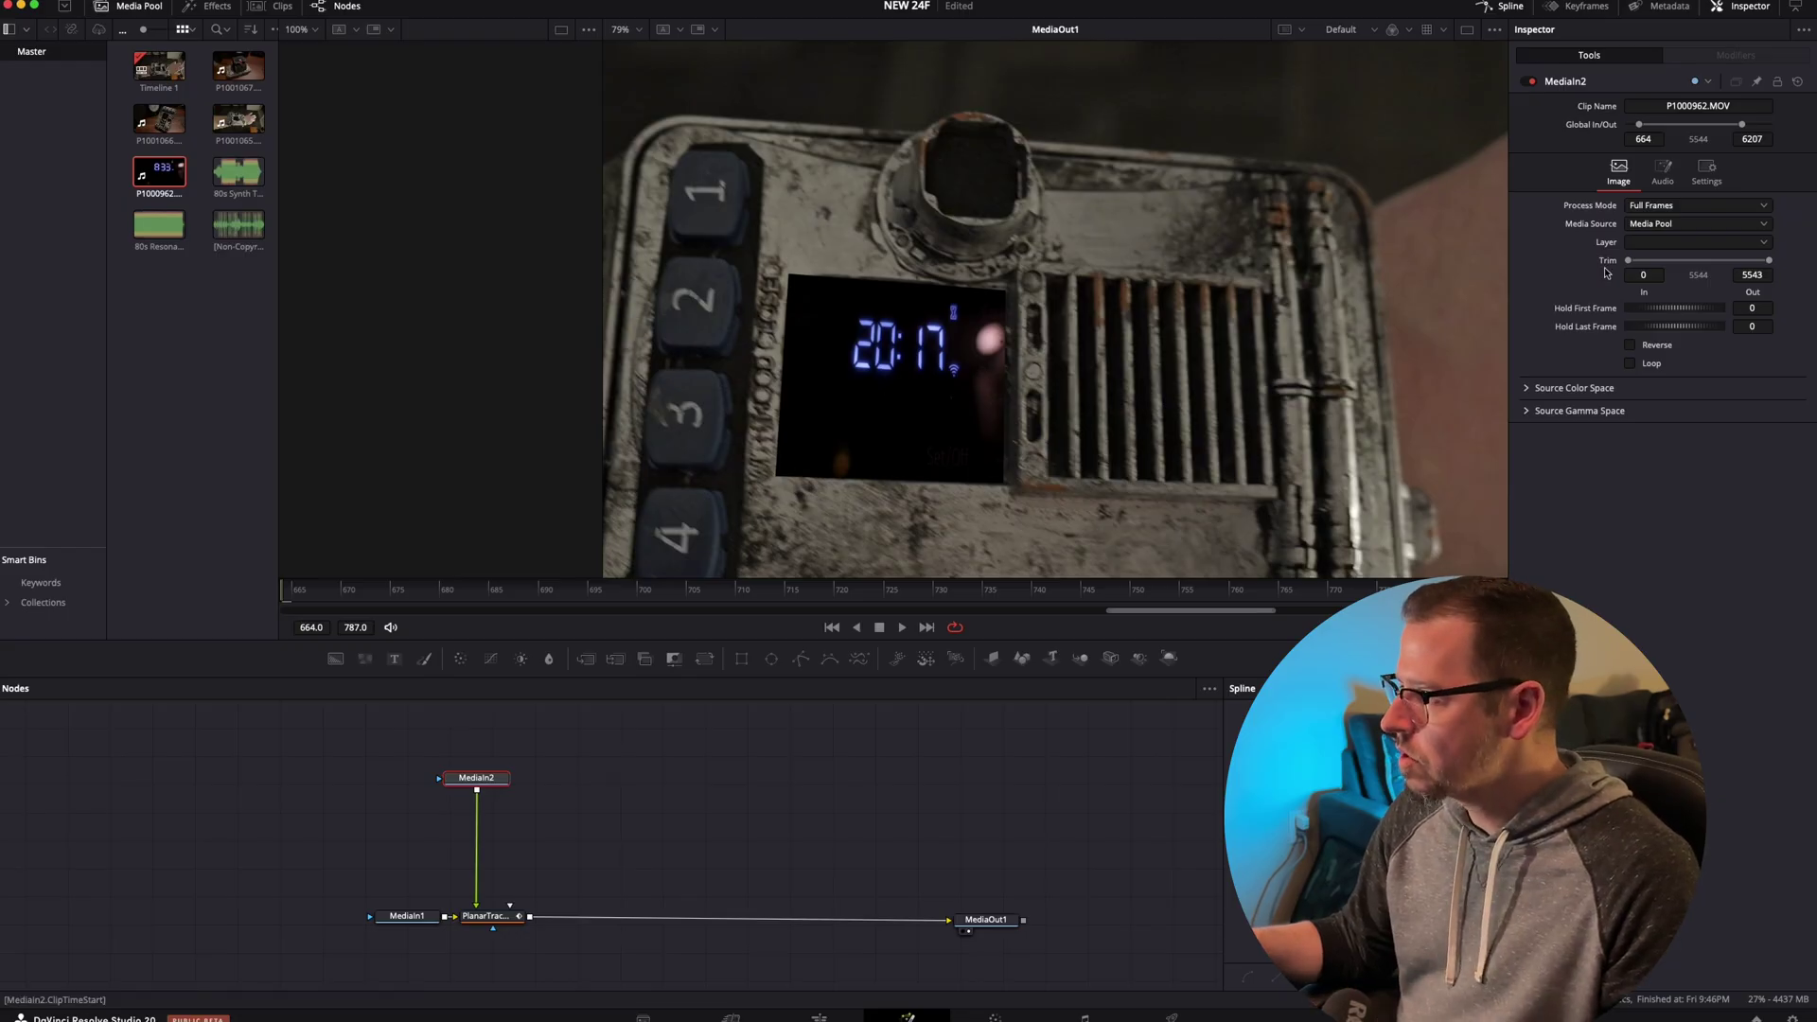
Select PlanarTracker1 to show its Corner Pin settings
left_click(487, 916)
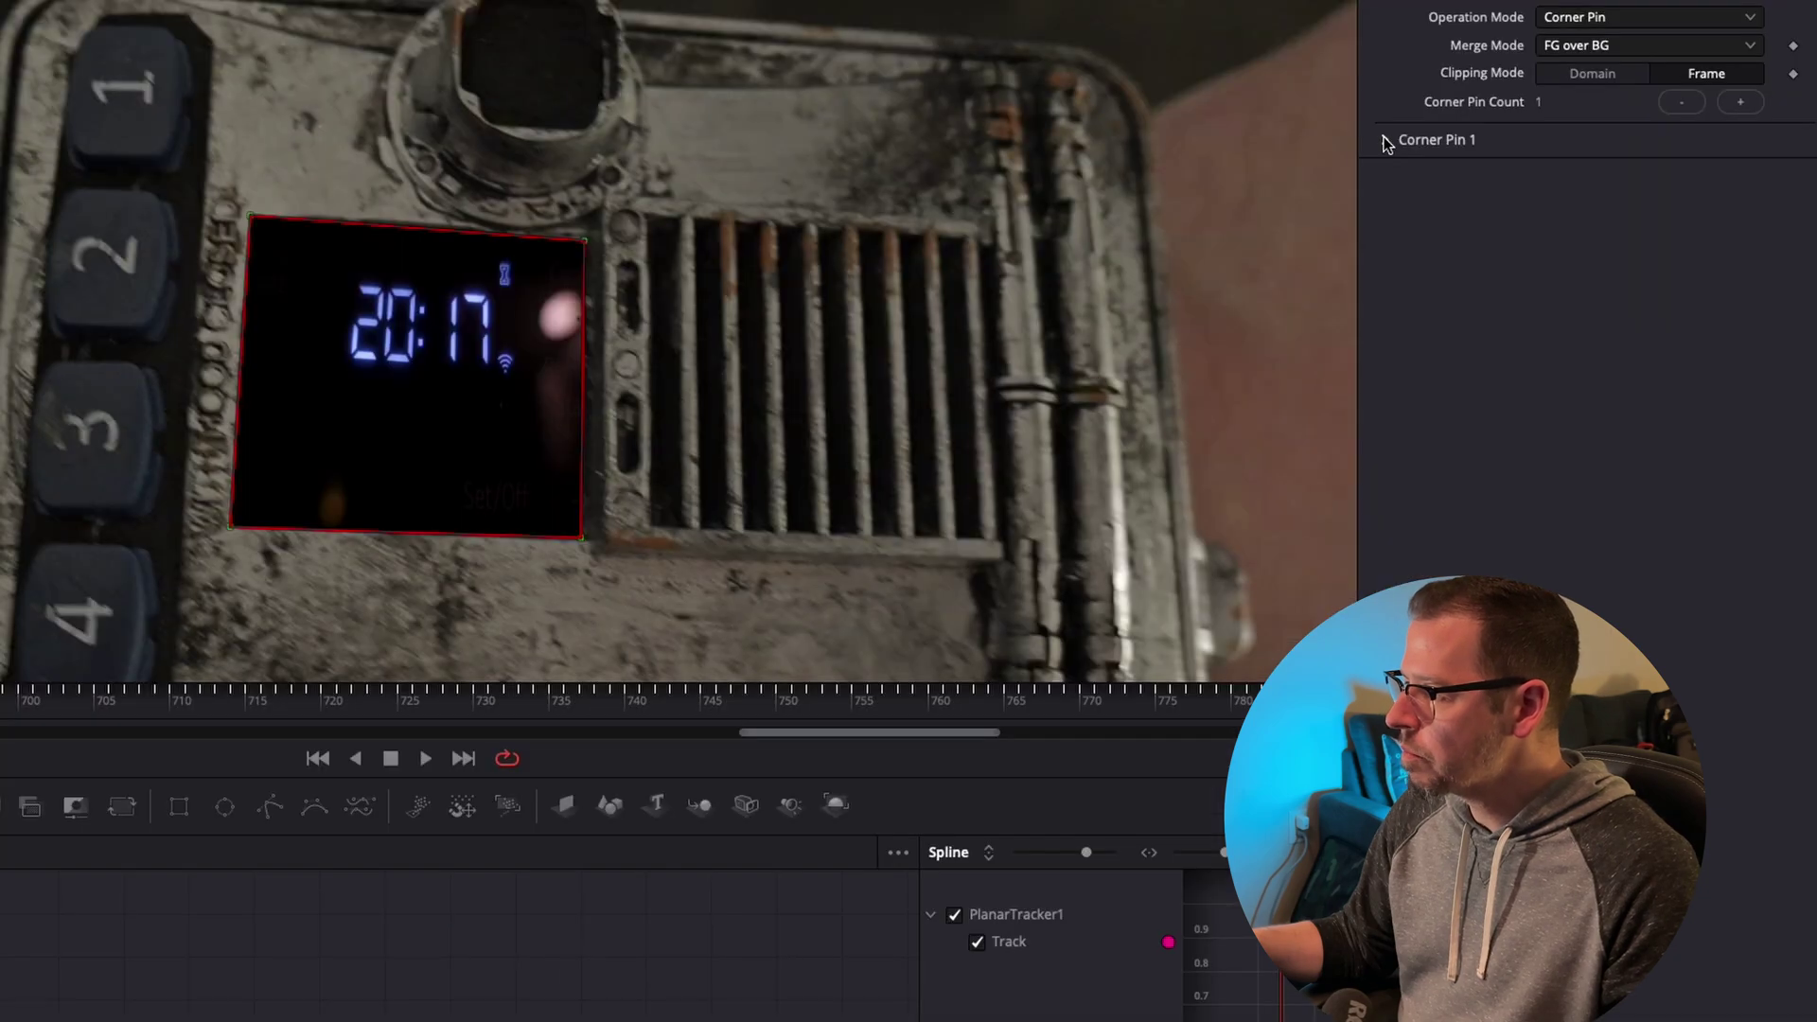
Set Corner Pin 1's Apply Mode to Lighten, then select the timer clip MediaIn2
left_click(1524, 226)
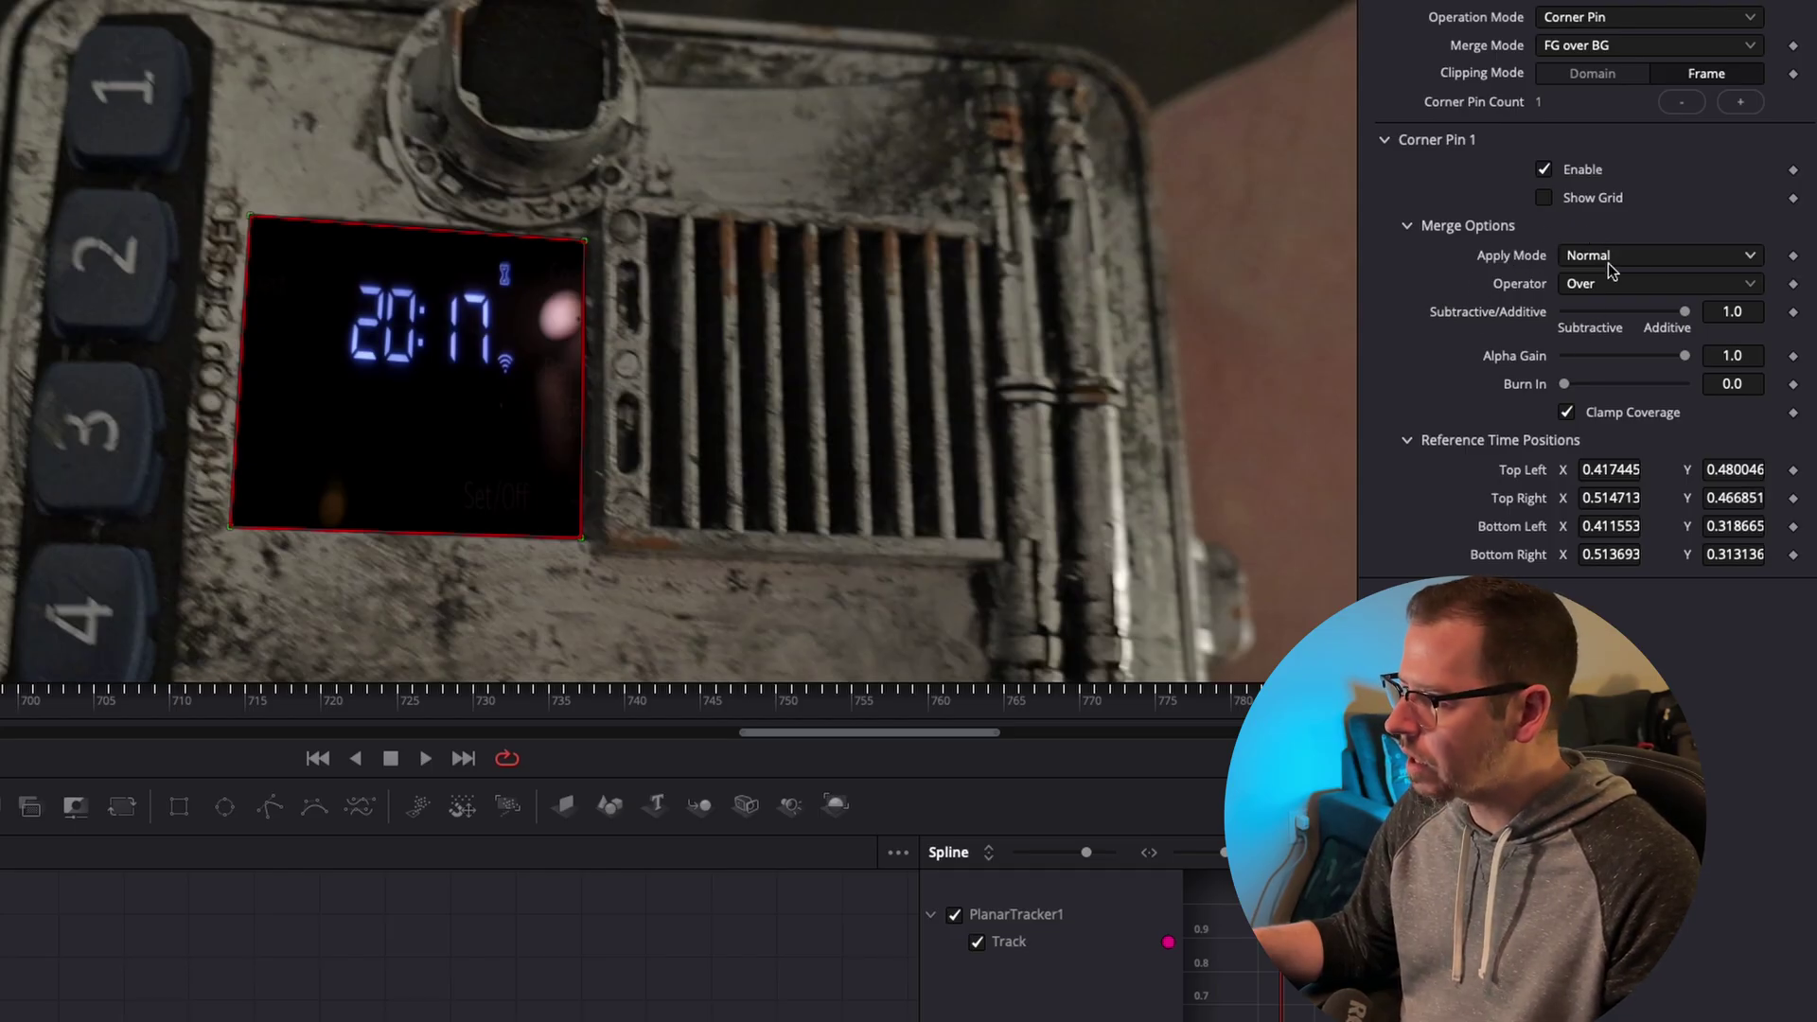
left_click(1753, 261)
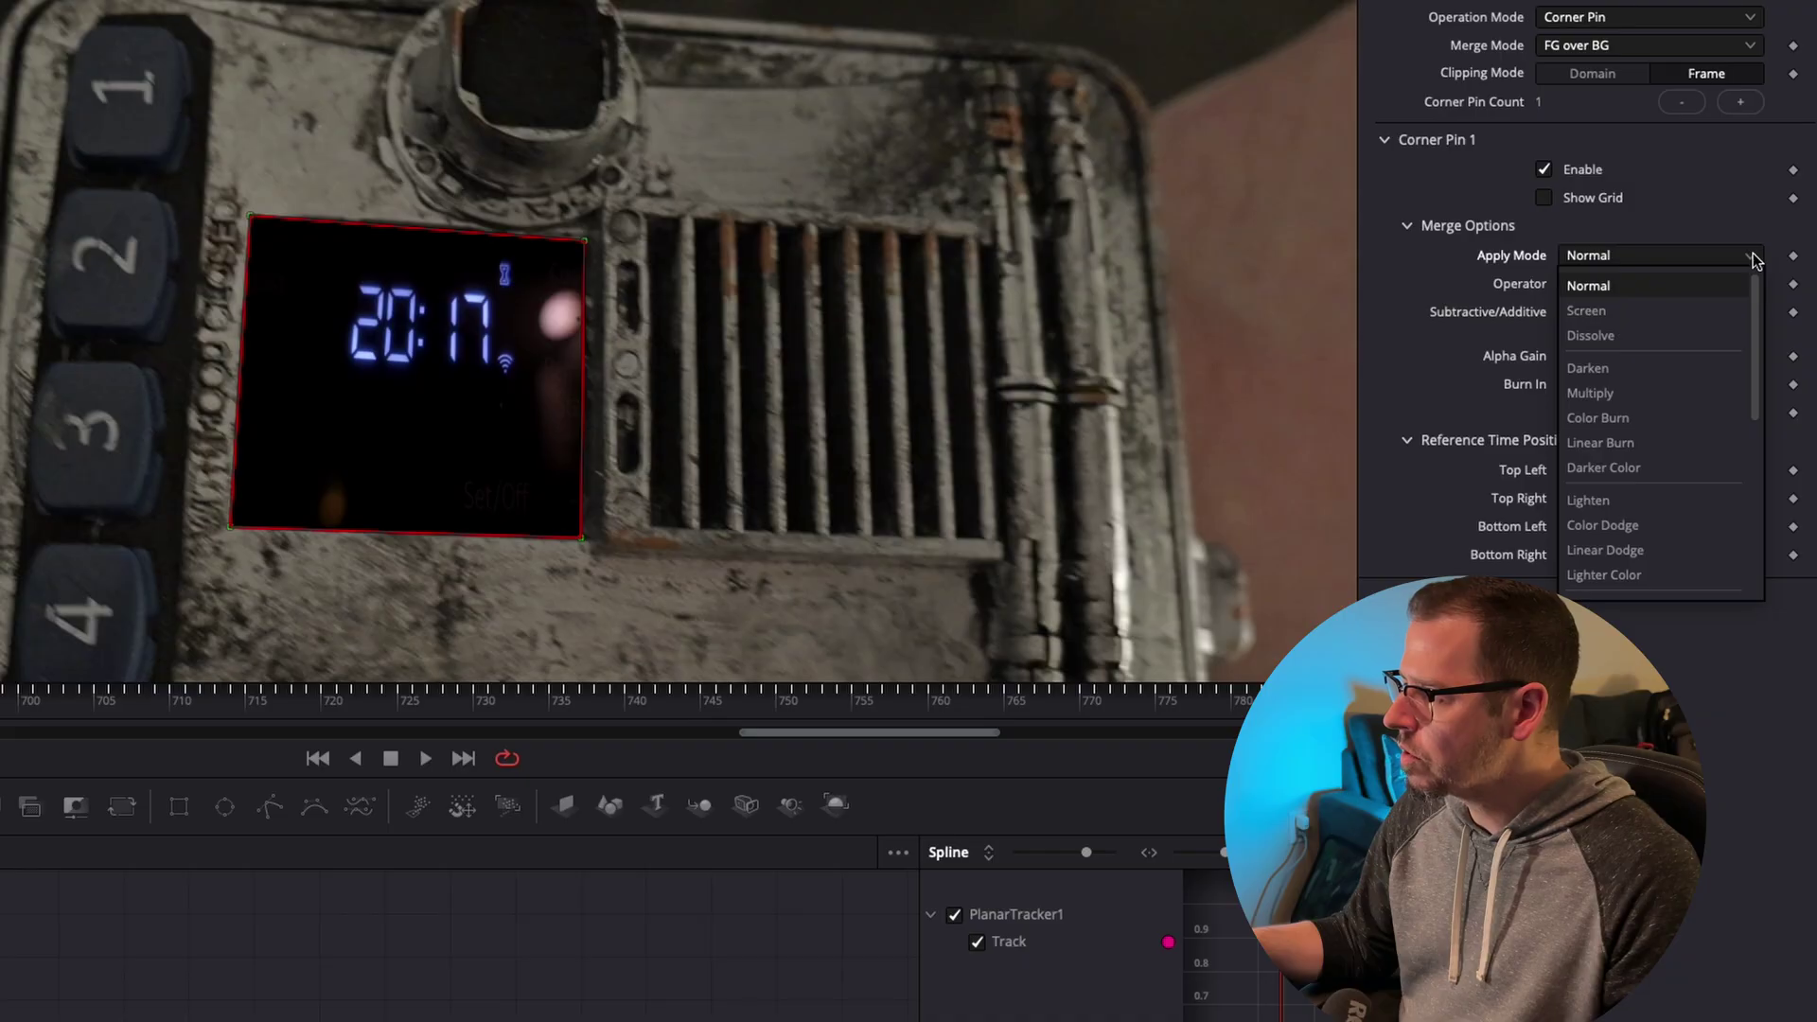
left_click(1667, 502)
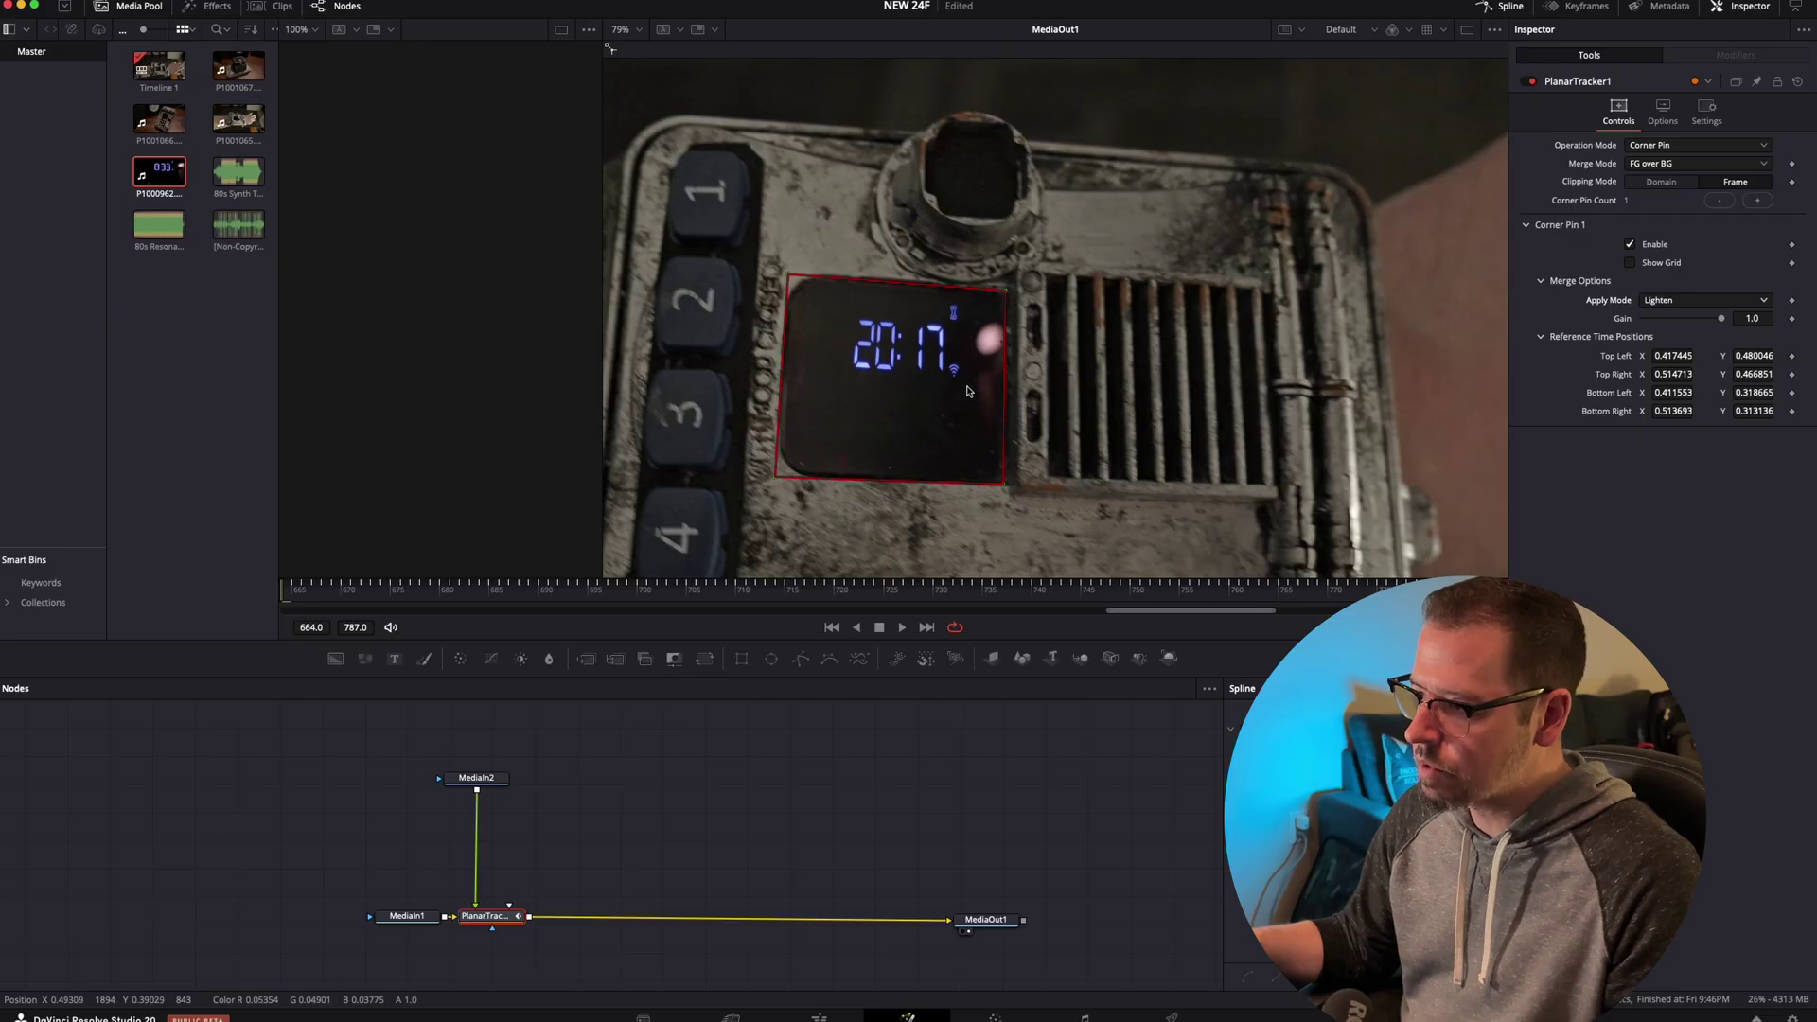
left_click(499, 776)
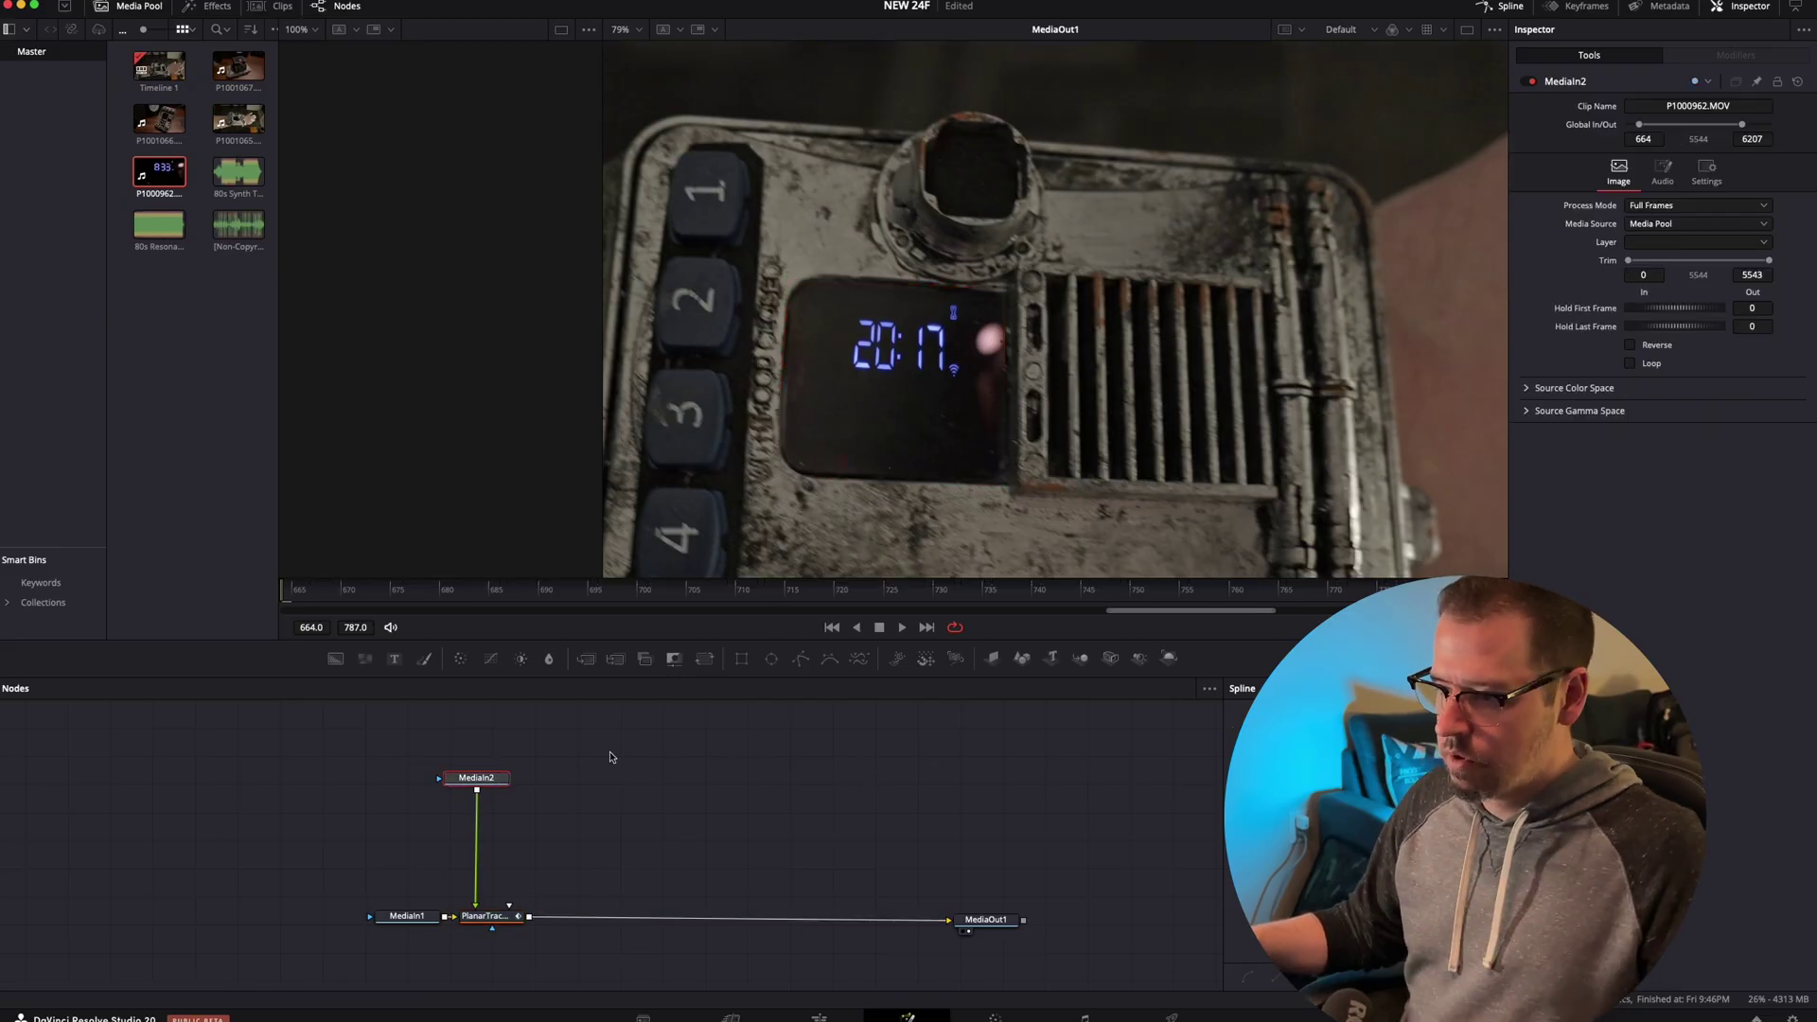
Add a Transform node after the timer clip through the tool search
key("shift+space")
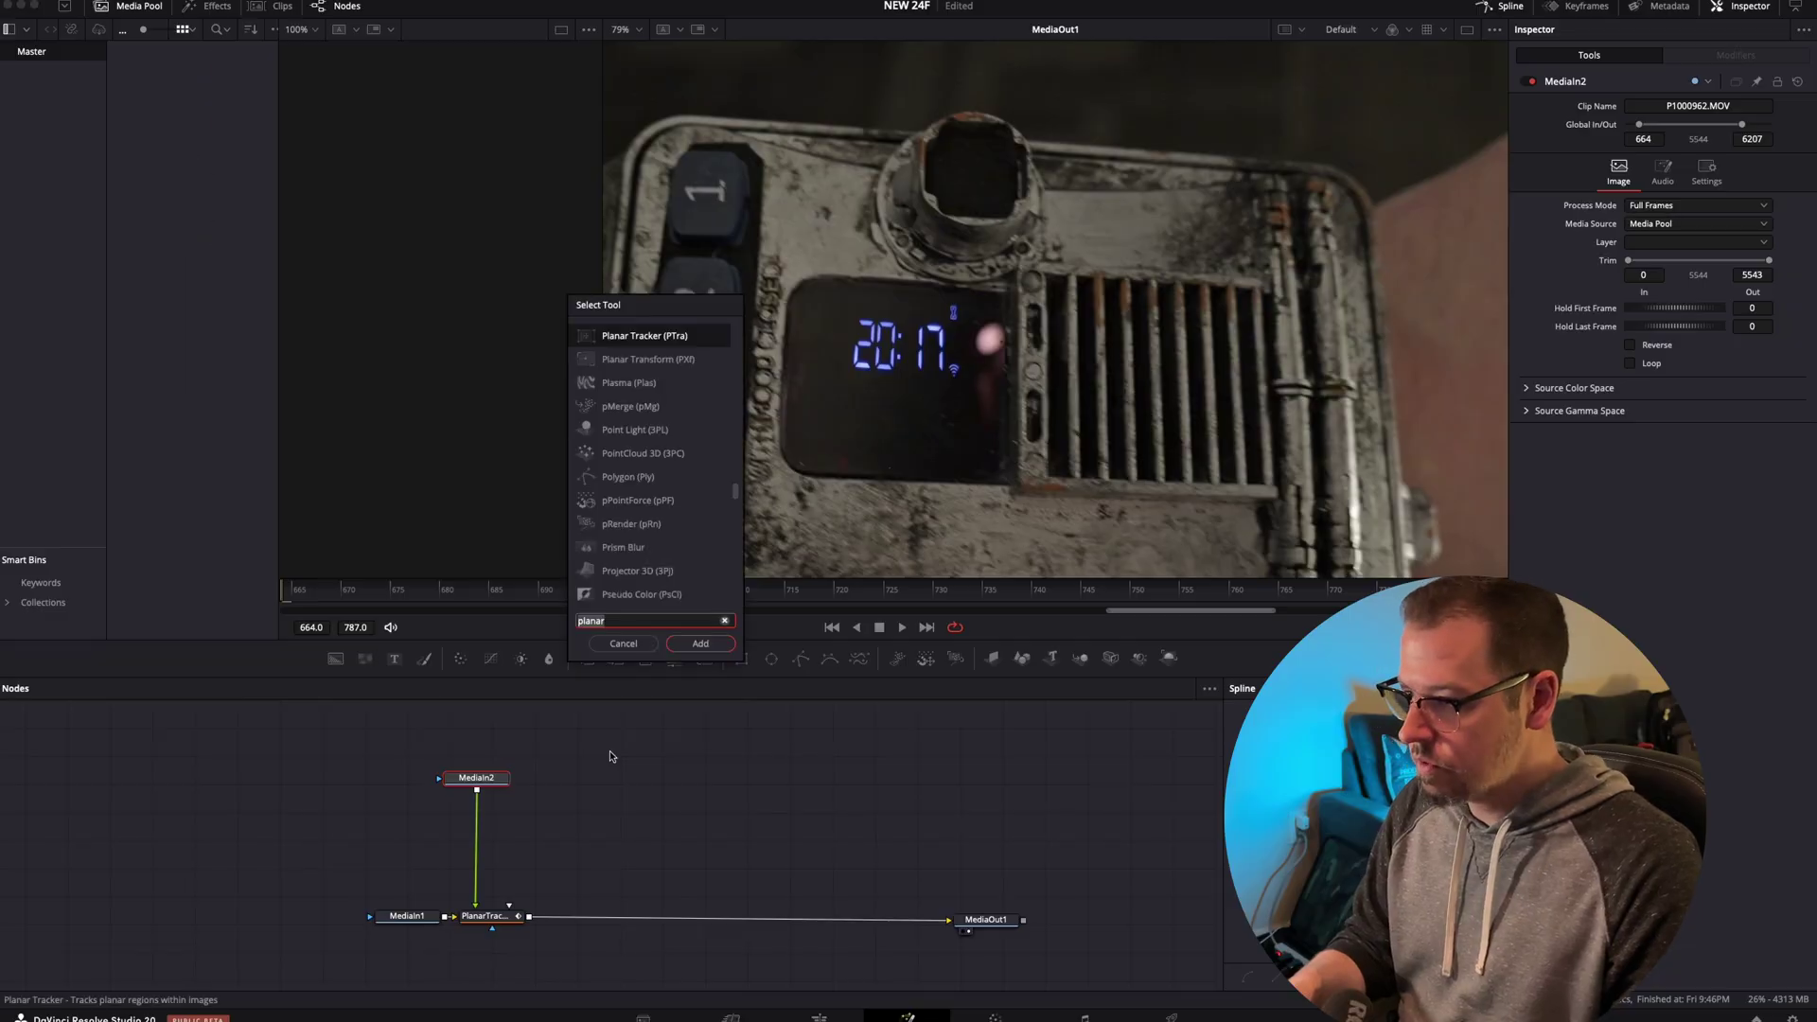
type("tranf")
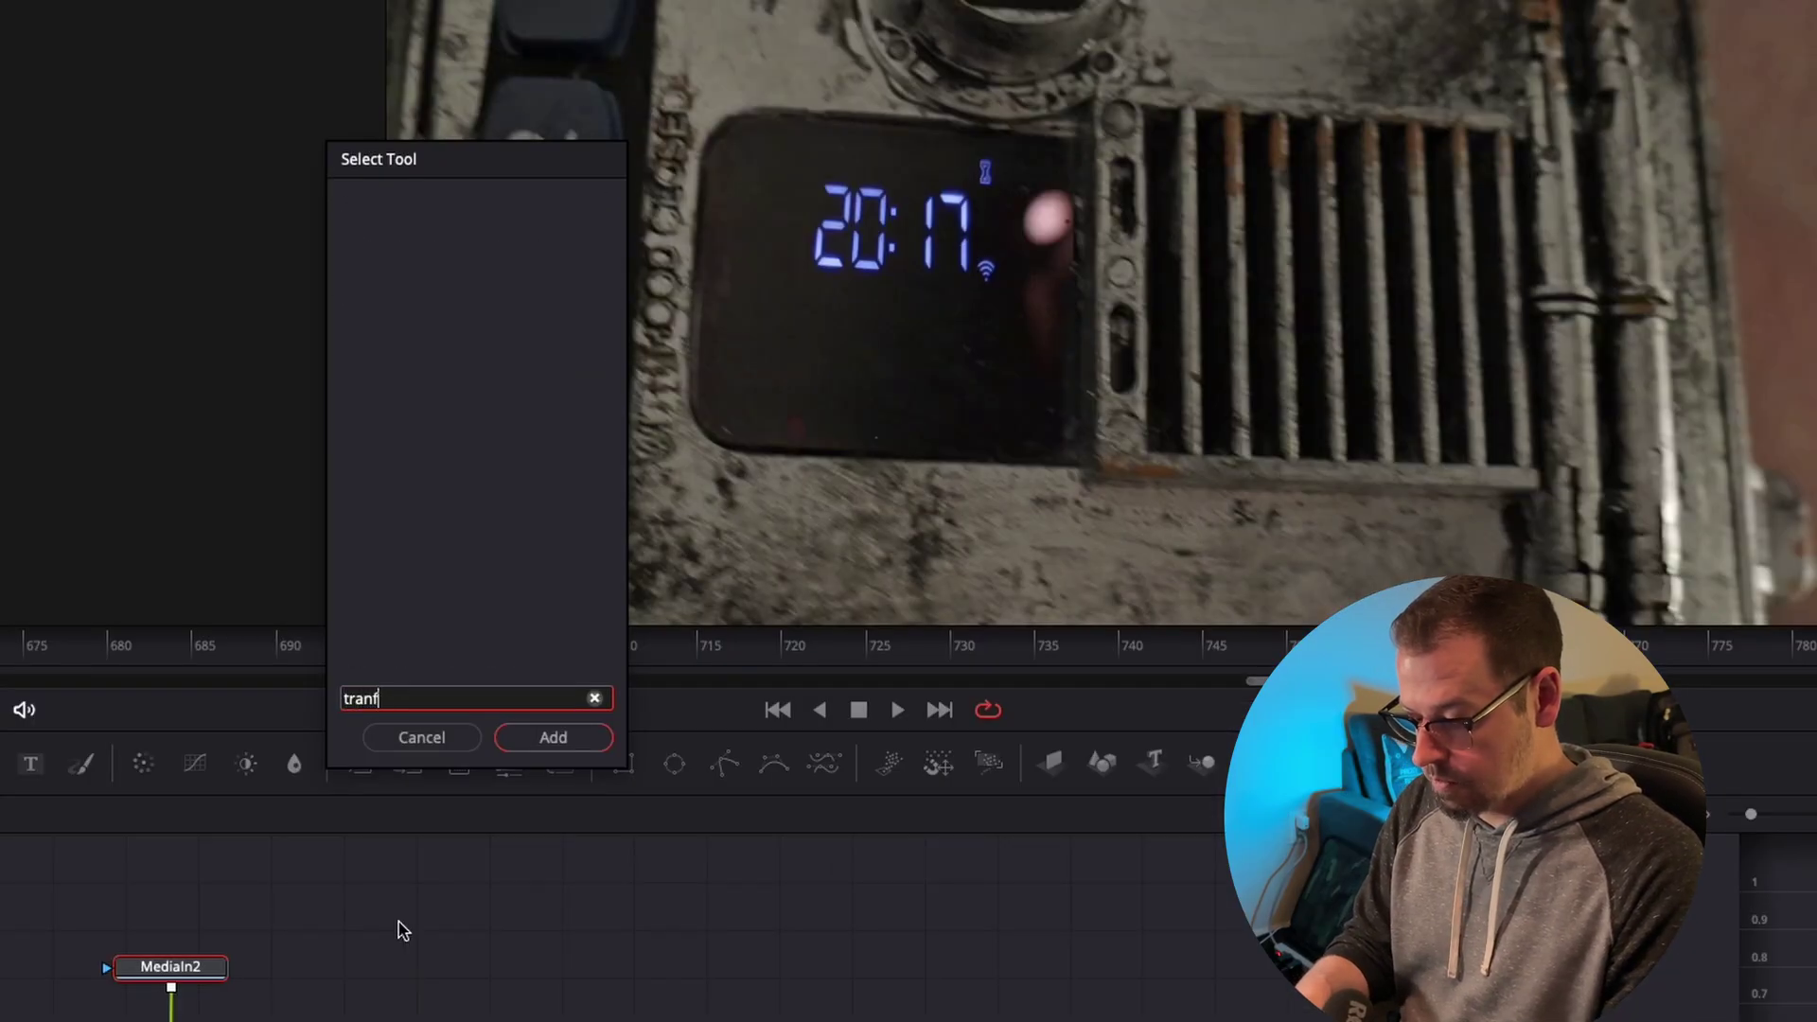
key("BackSpace")
key("BackSpace")
key("BackSpace")
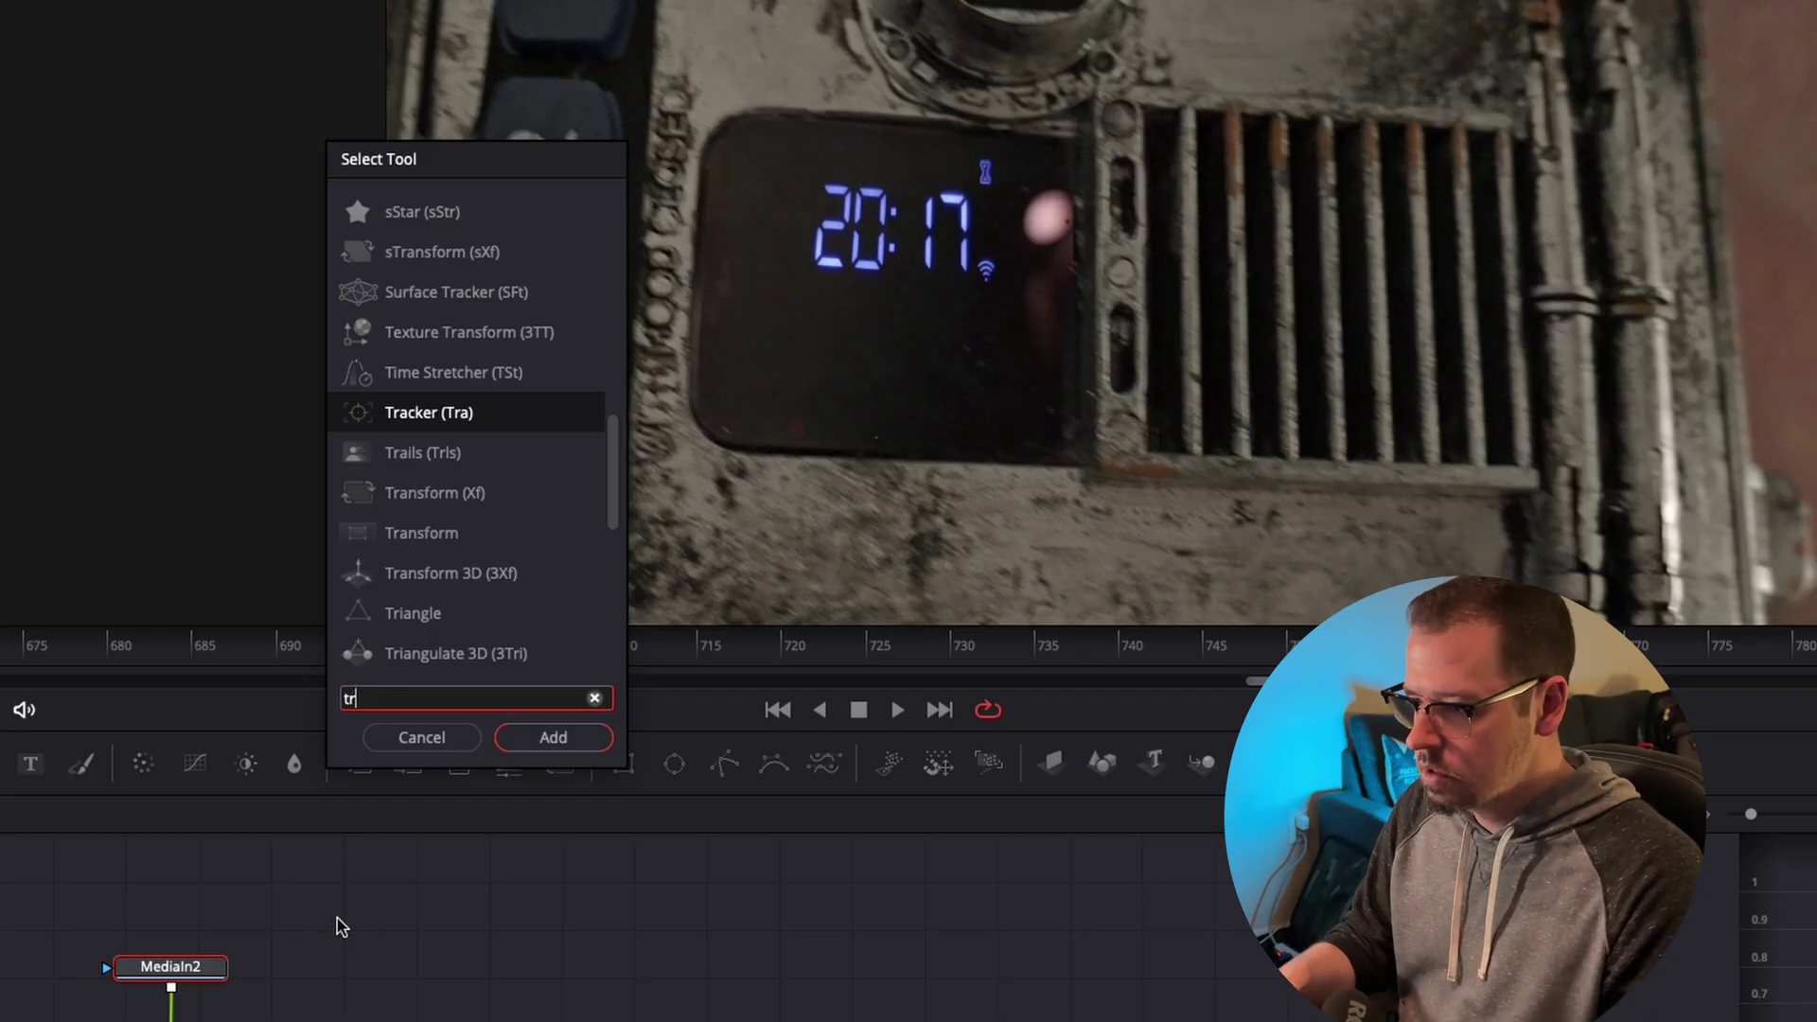
type("ans")
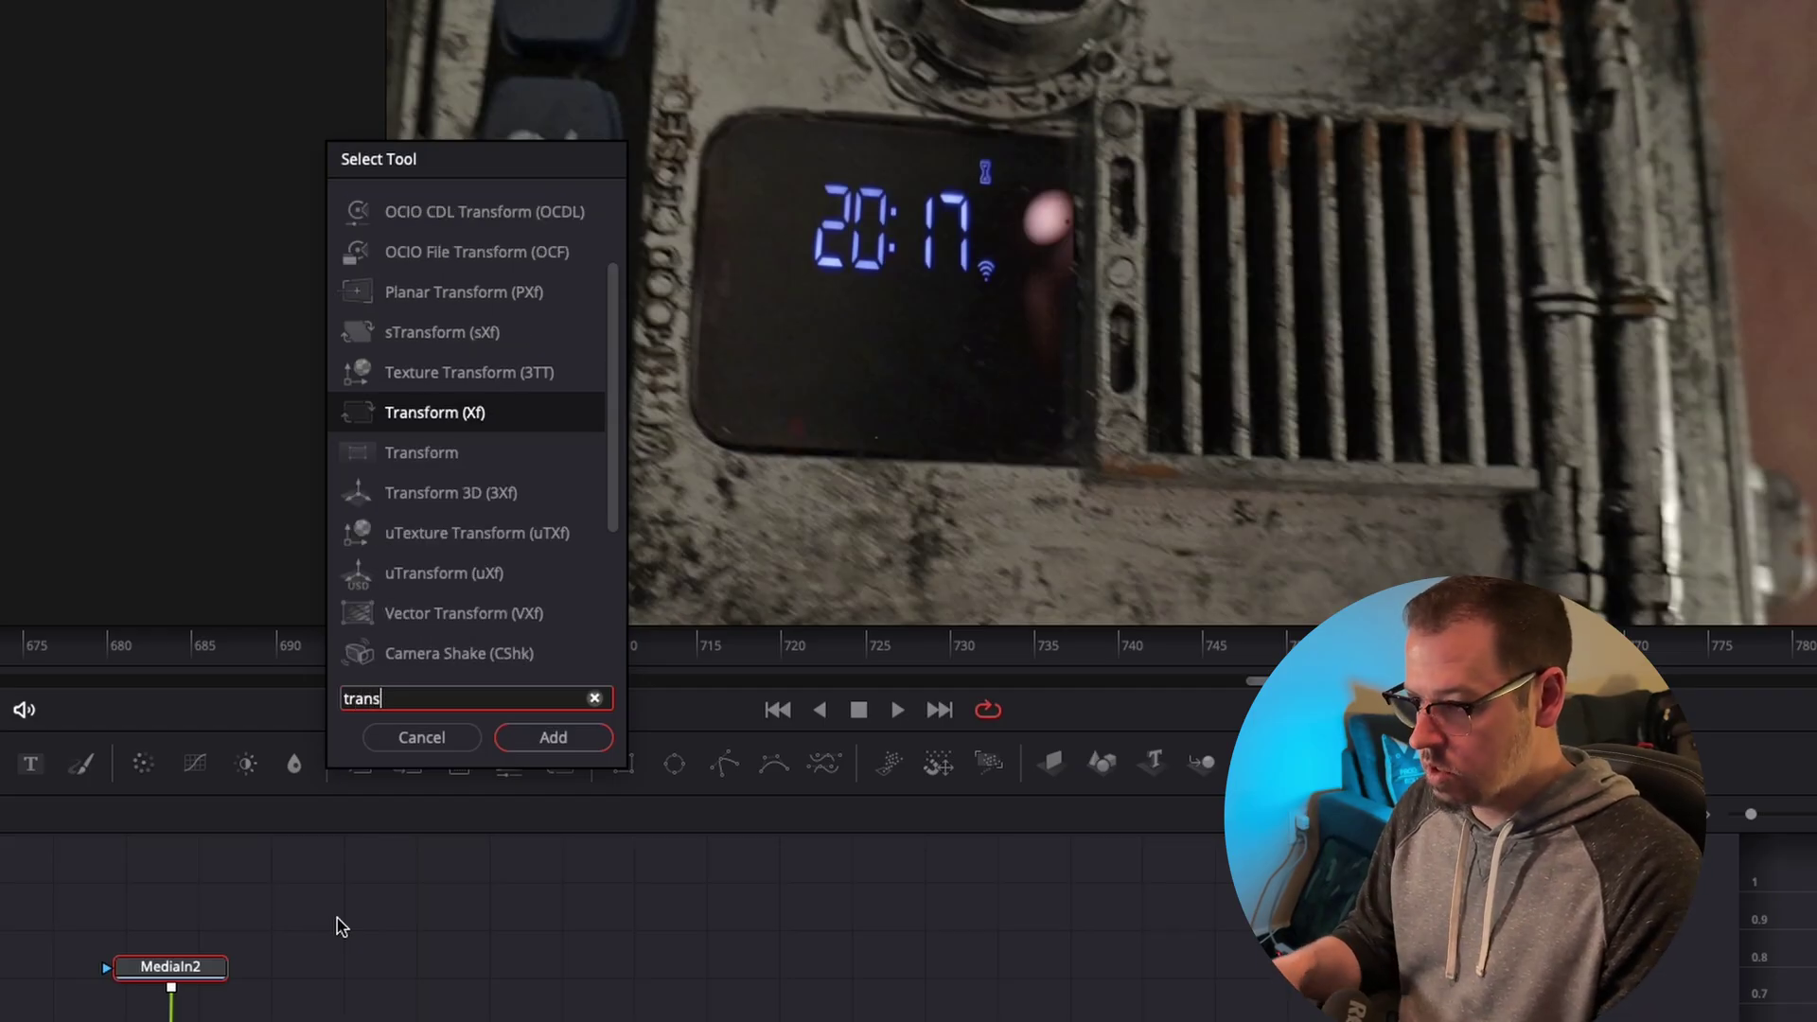
left_click(582, 741)
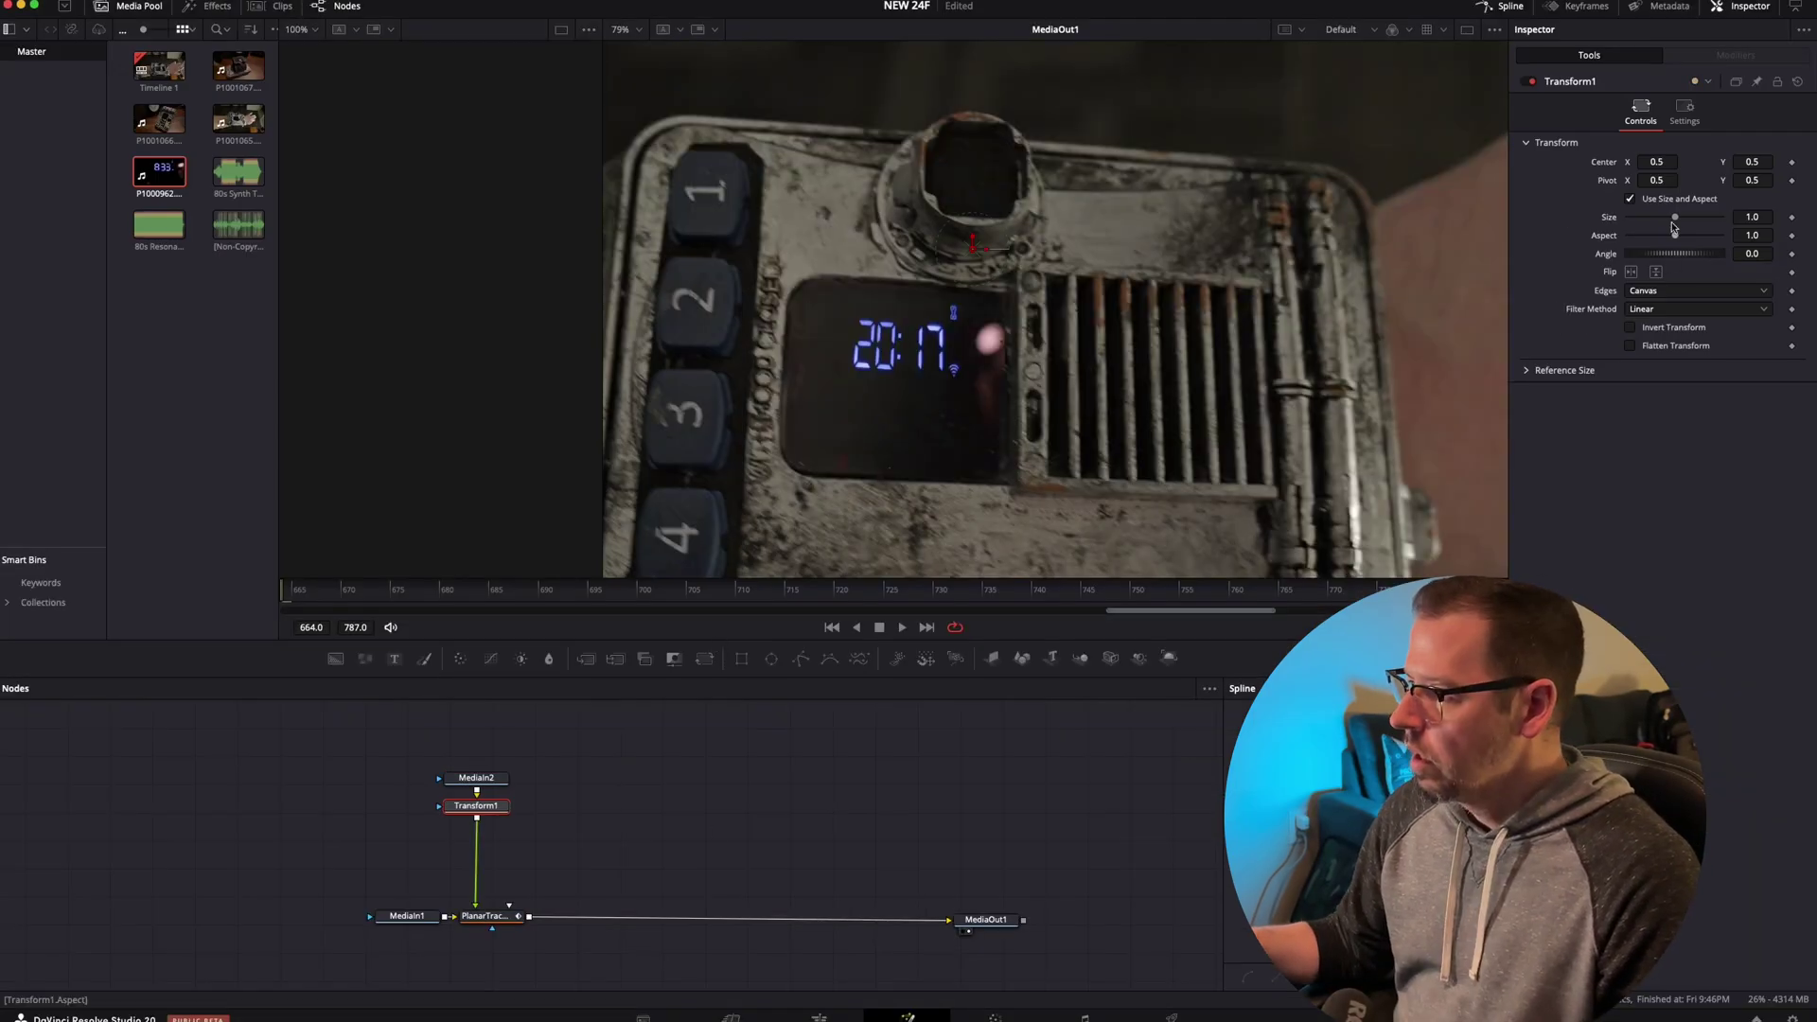
Move the Transform's center to about 0.456/0.228 so the digits sit on the screen
mouse_move(1660, 159)
left_mouse_down()
mouse_move(1683, 218)
mouse_move(1634, 161)
left_mouse_up()
left_click_drag(1747, 162, 1542, 161)
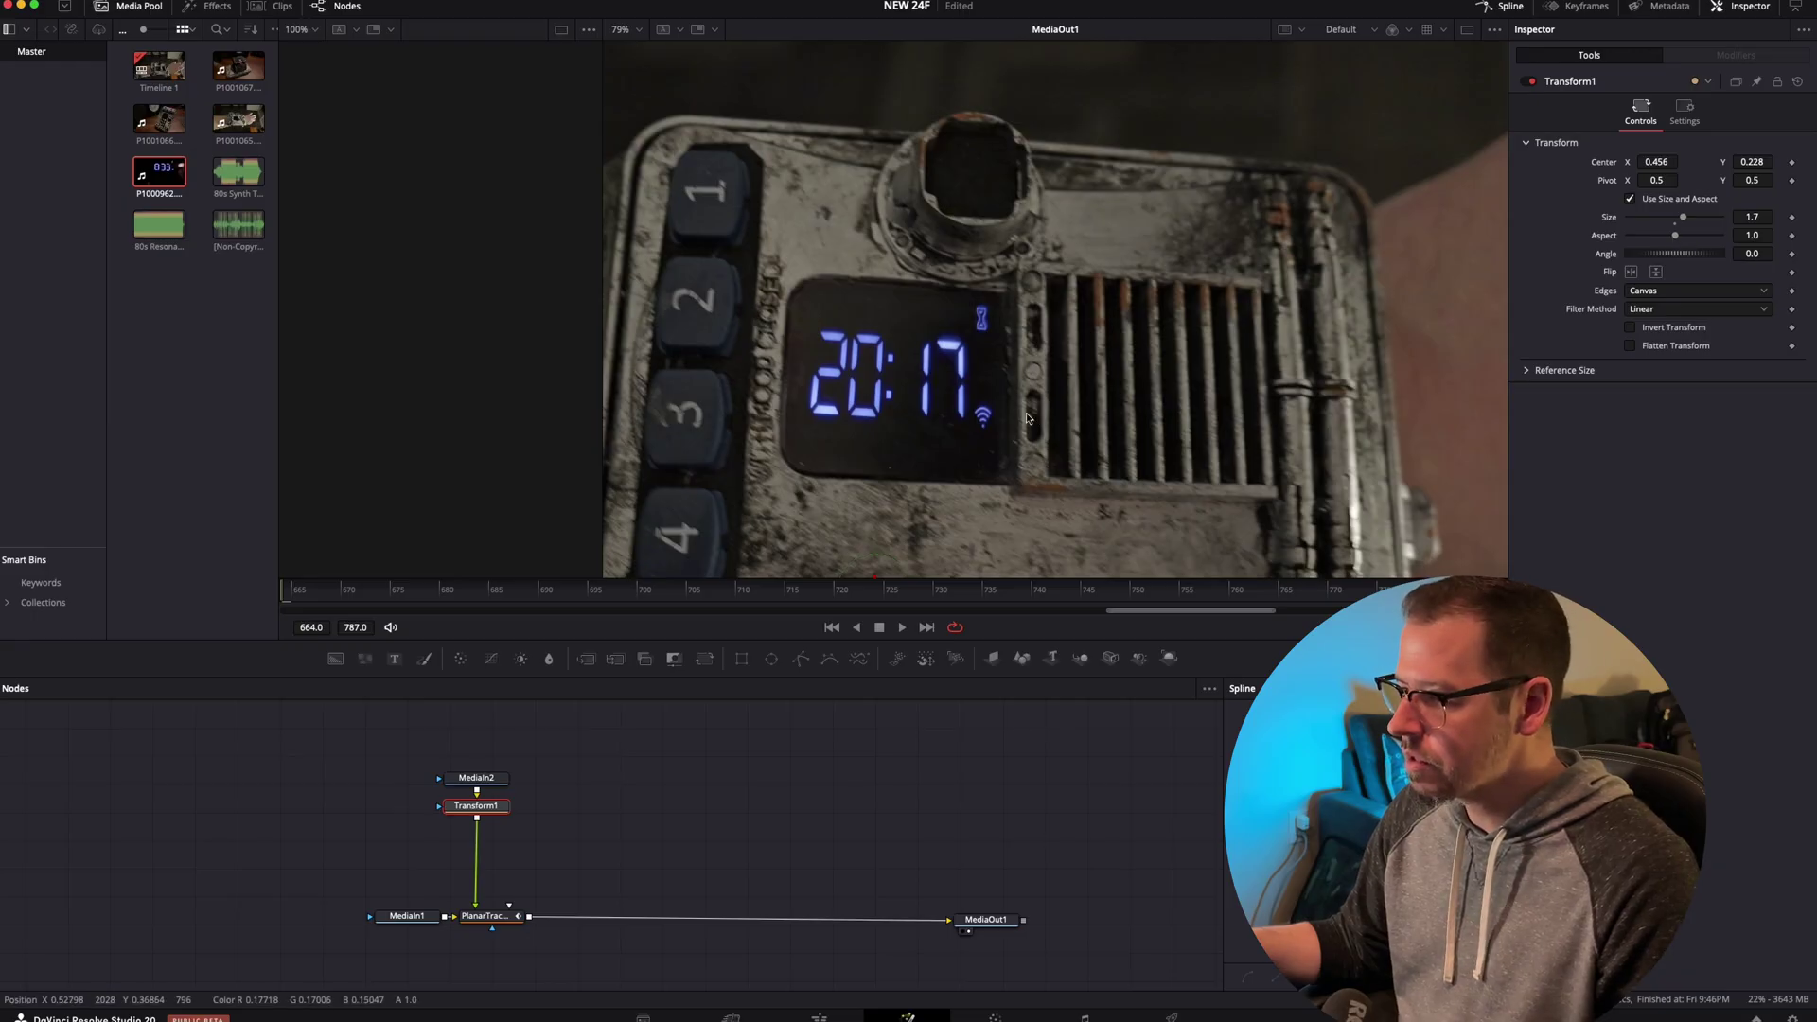
scroll(1042, 423, "down", 5)
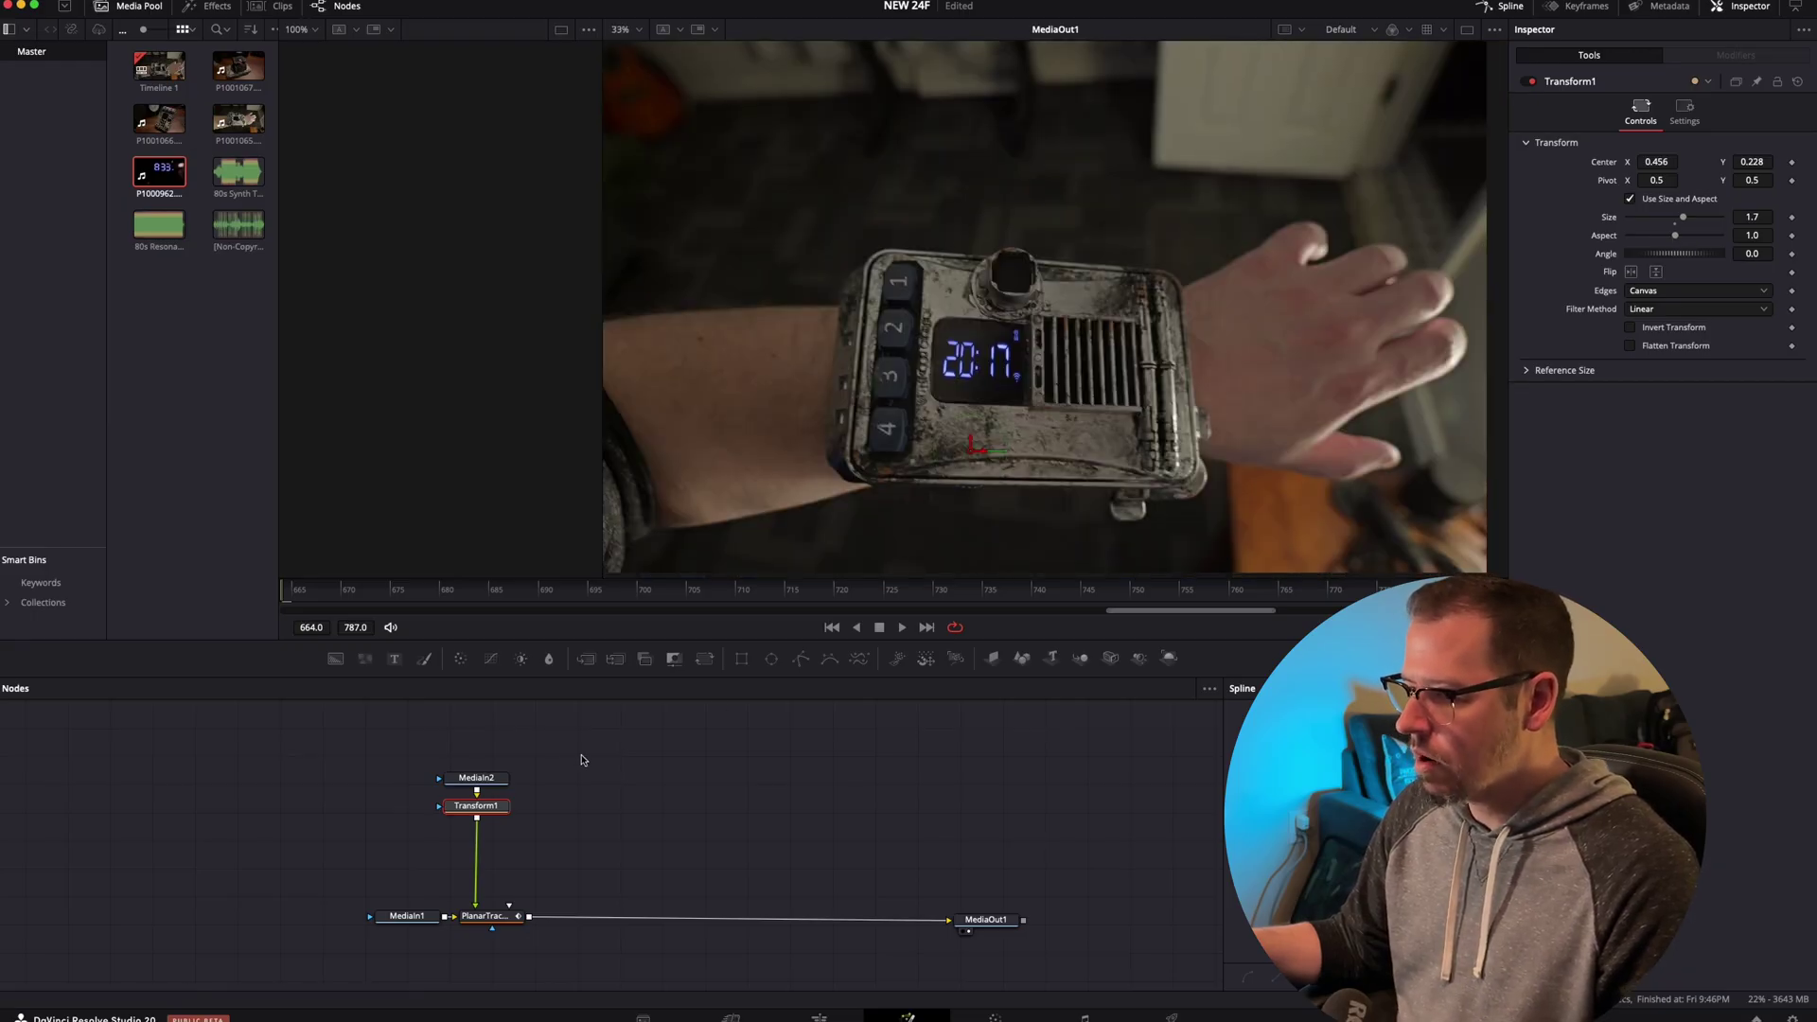
key("space")
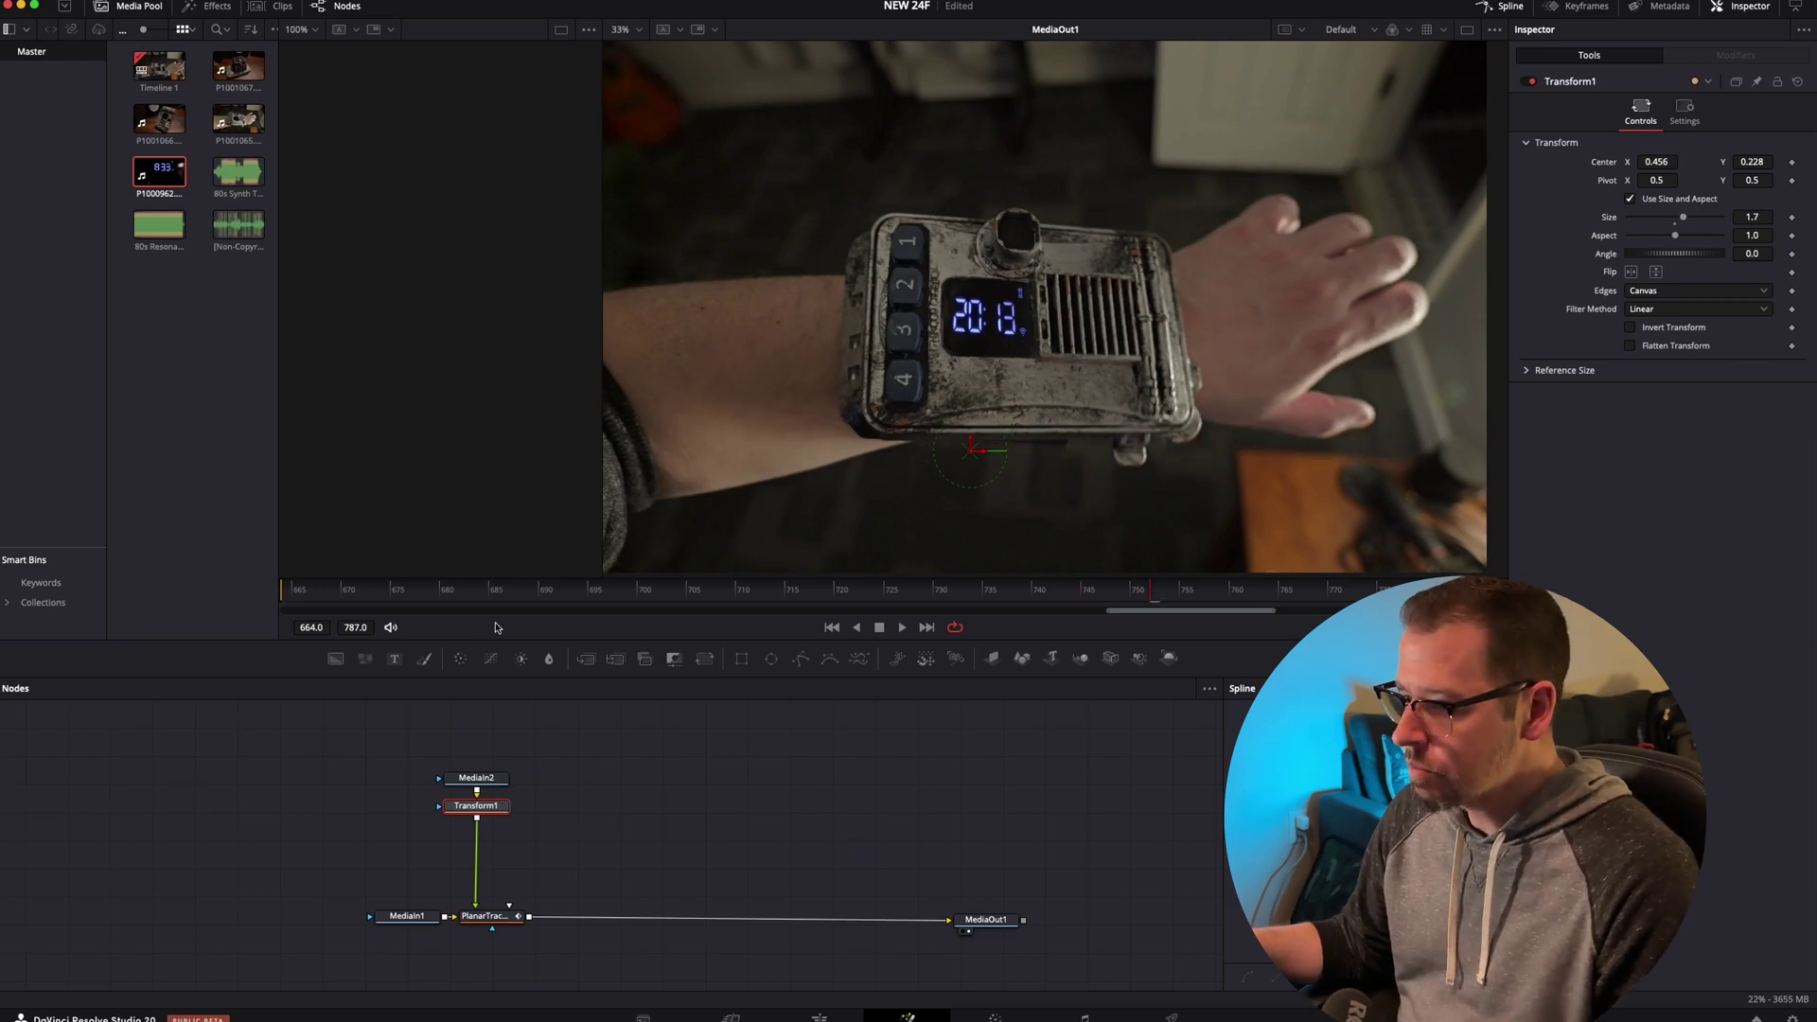
left_click_drag(453, 593, 279, 587)
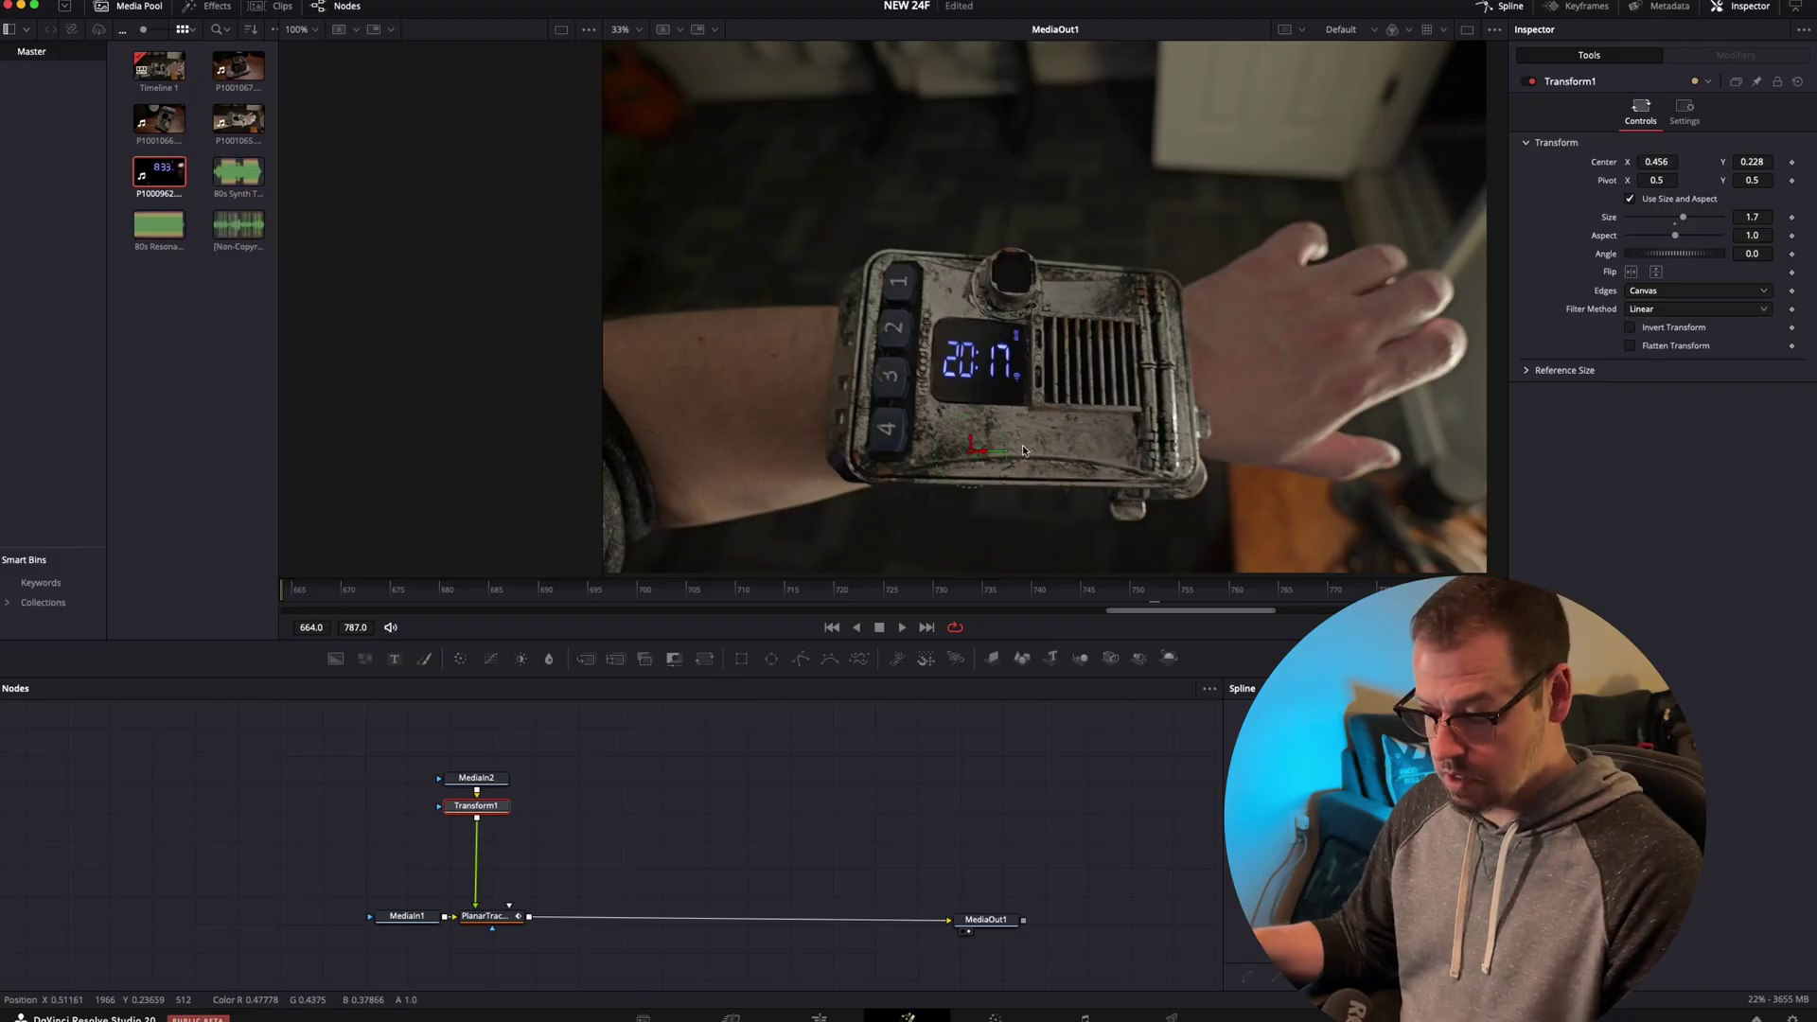
key("shift+space")
Add a Color Corrector node after Transform1 via the 'color' search
type("color")
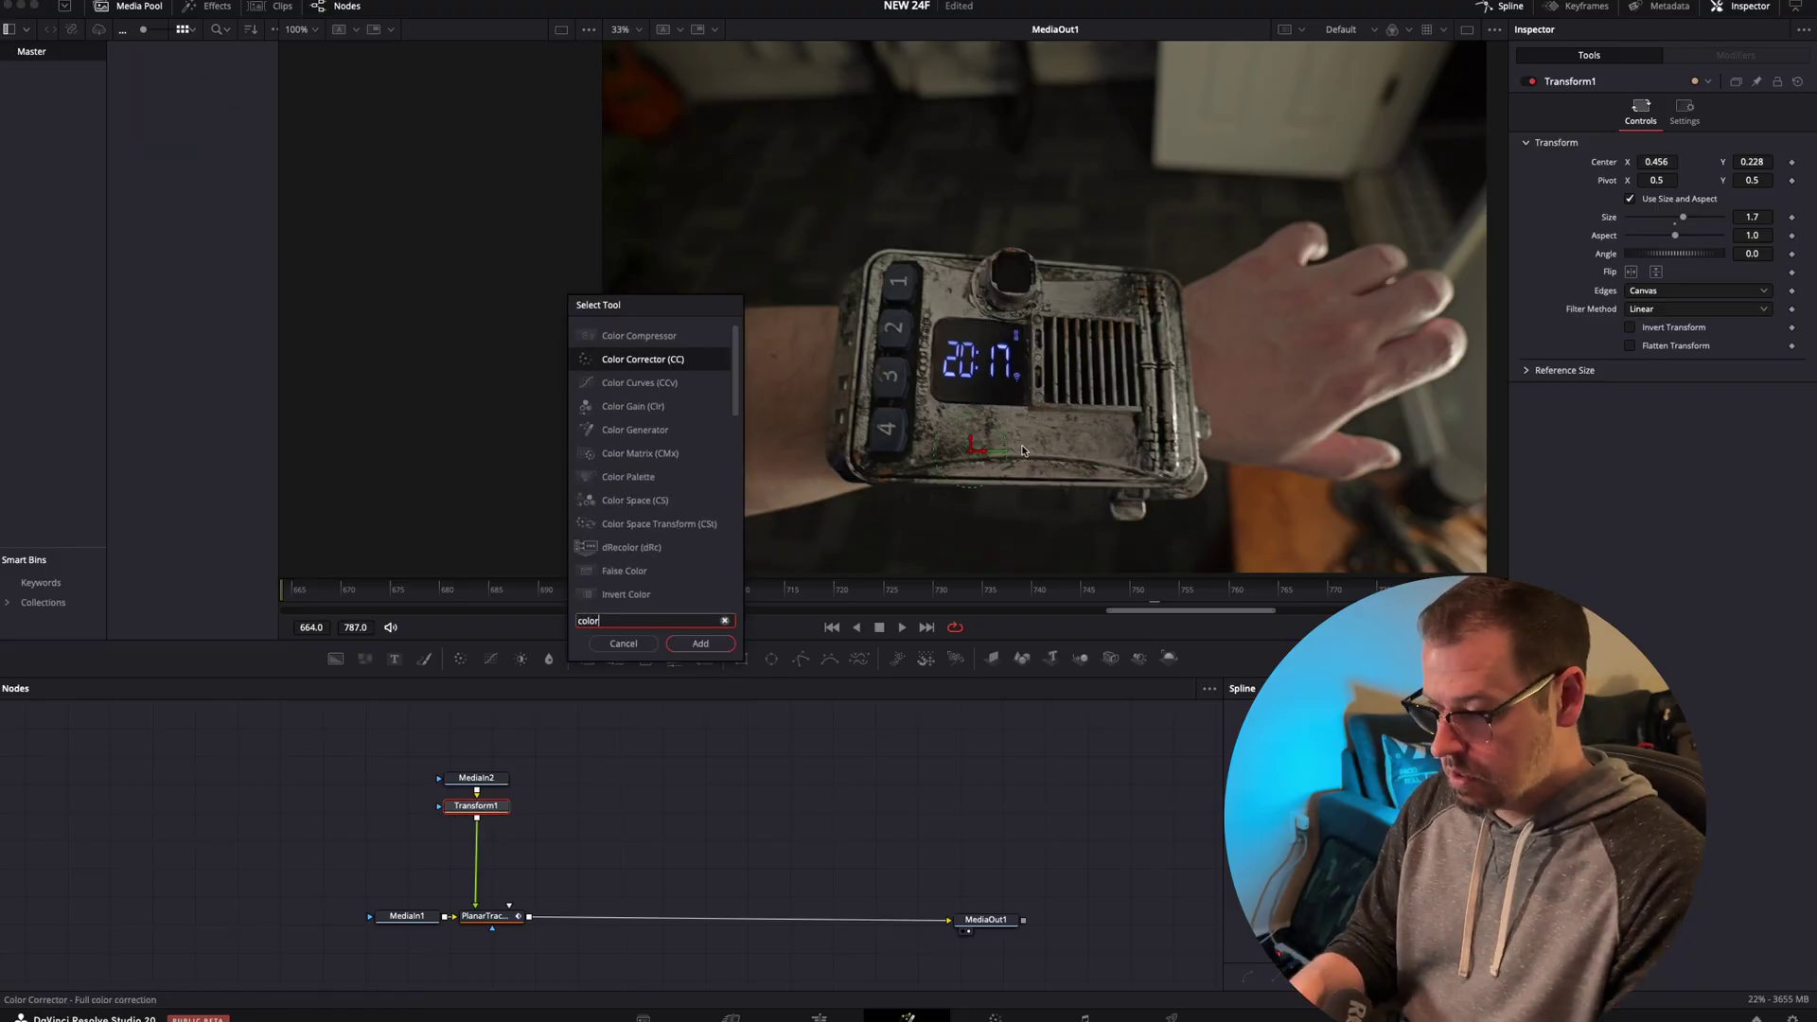
left_click(701, 644)
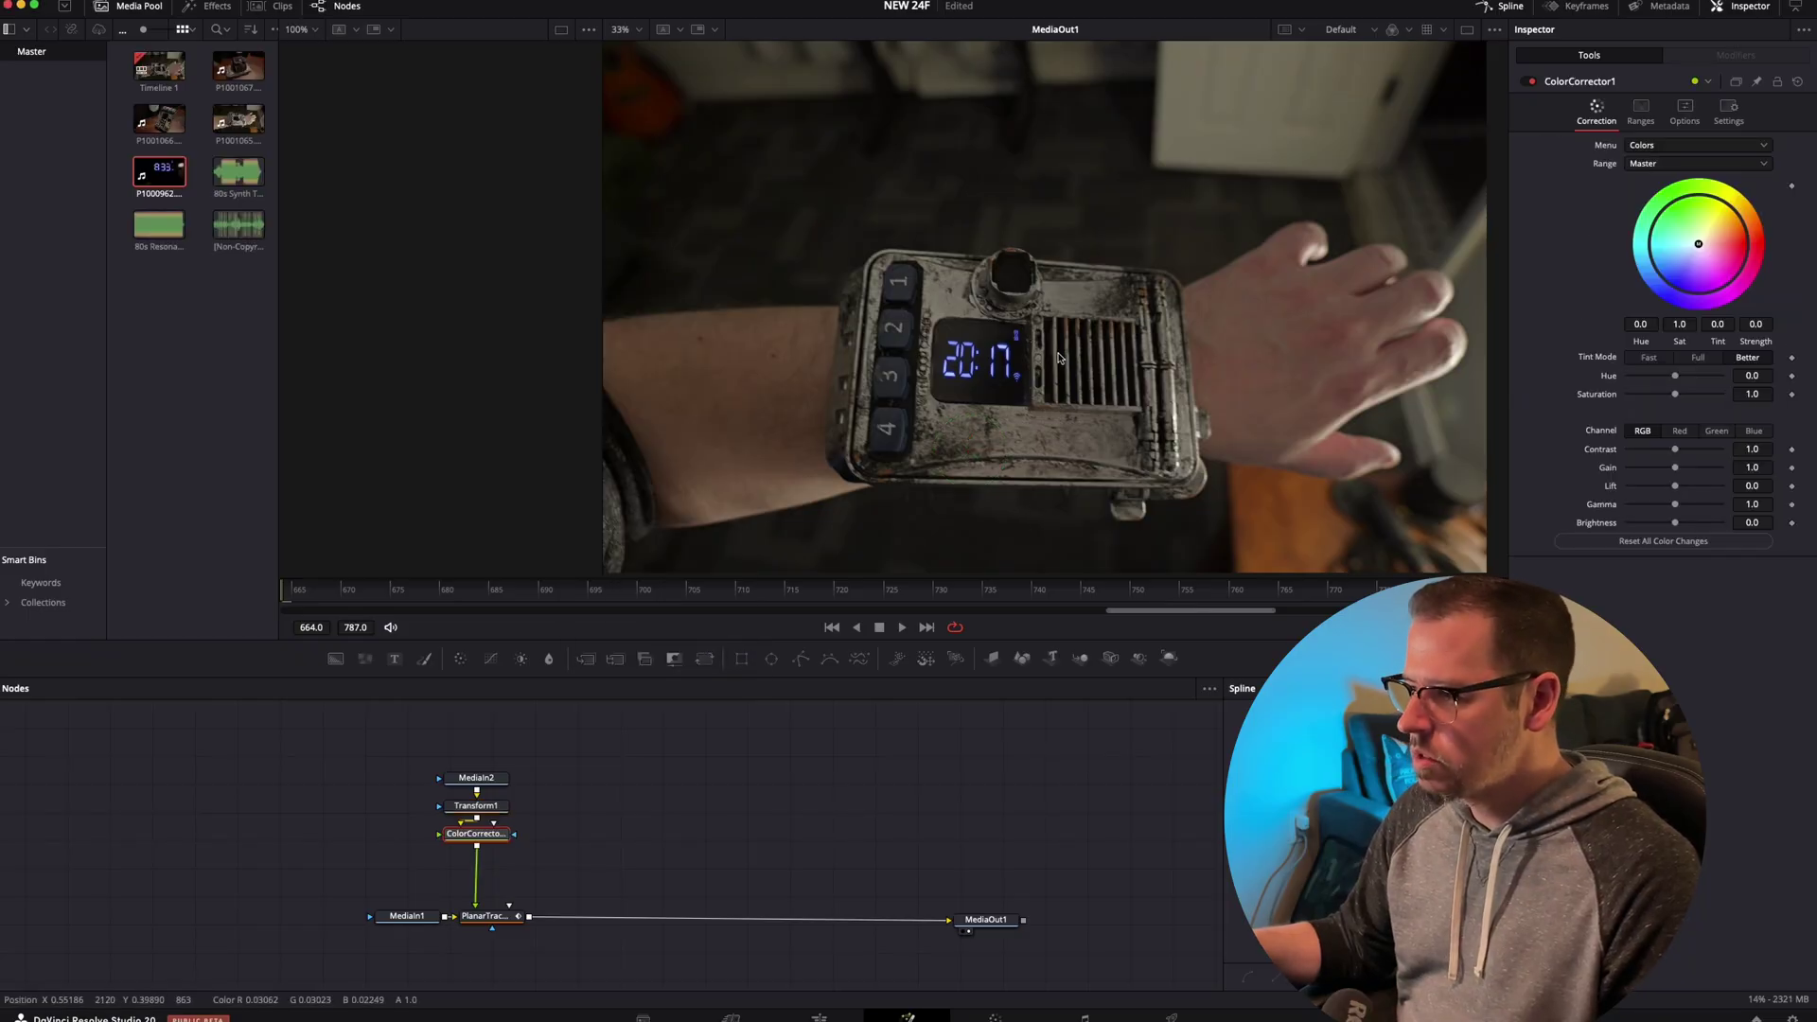
scroll(1058, 356, "up", 5)
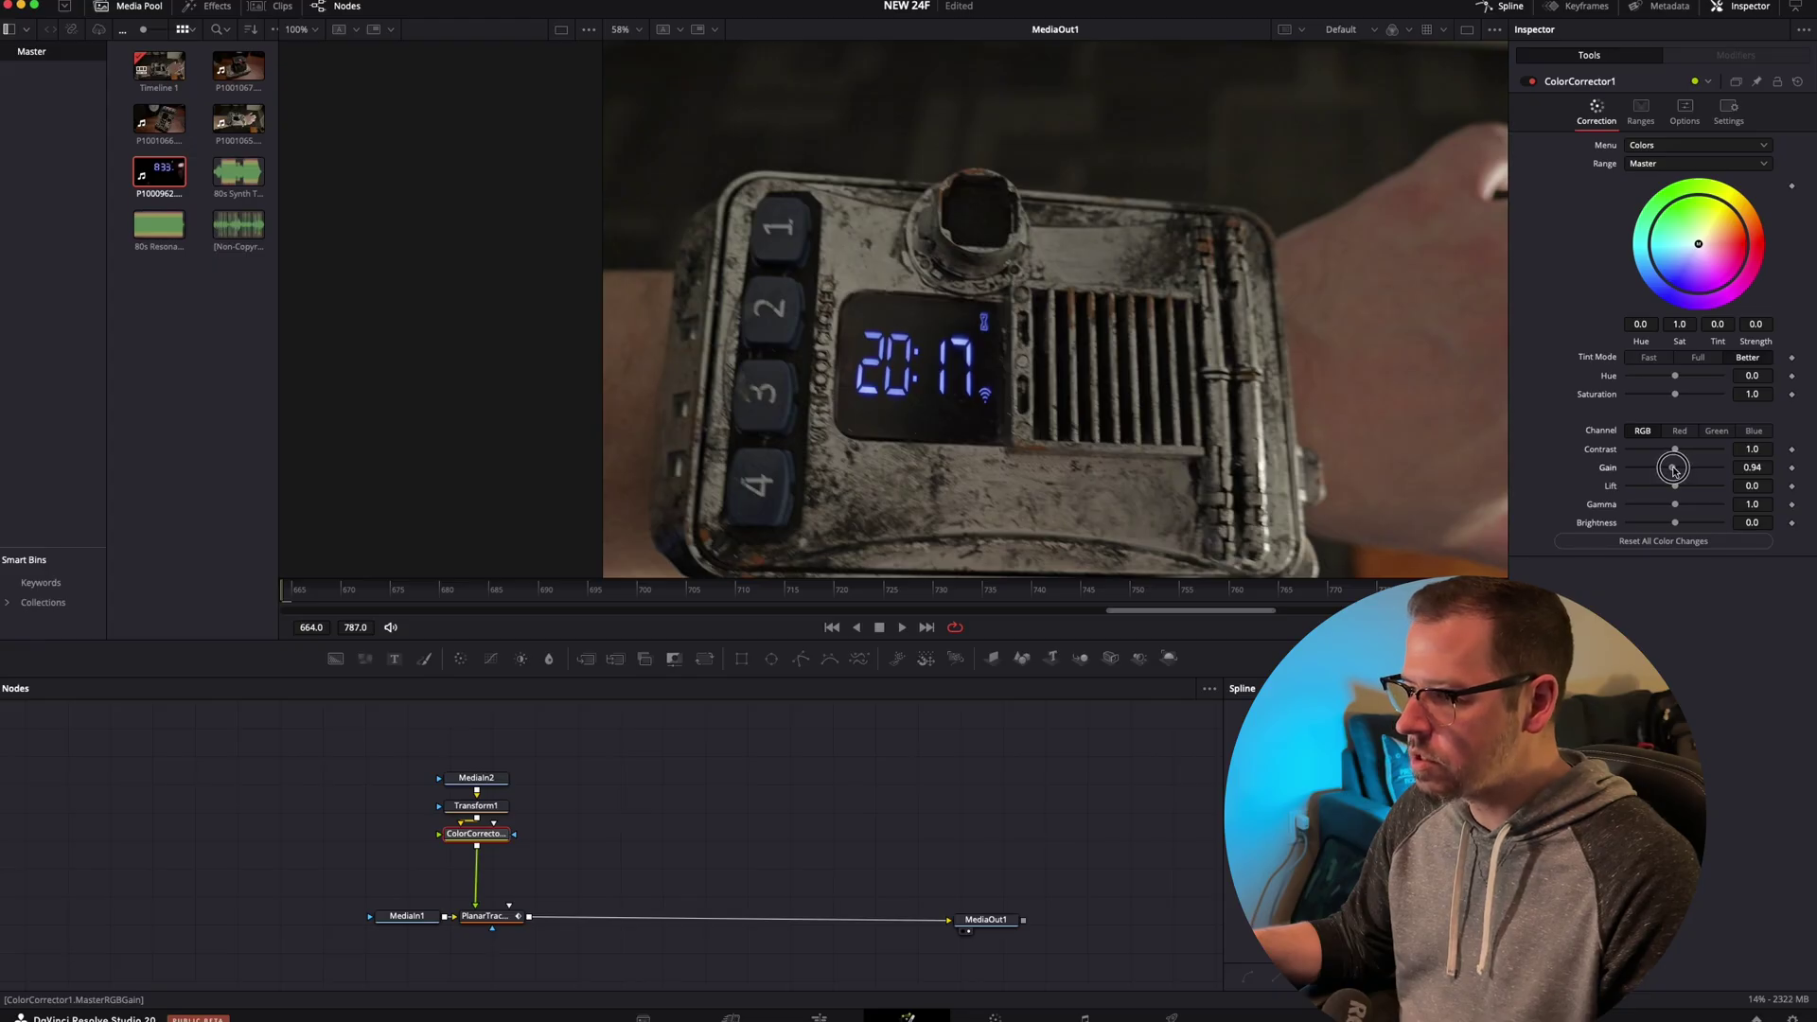
Set Gain 0.78, Hue 0.38 and Saturation 1.29 to turn the clock red, then play back
left_click_drag(1673, 469, 1669, 470)
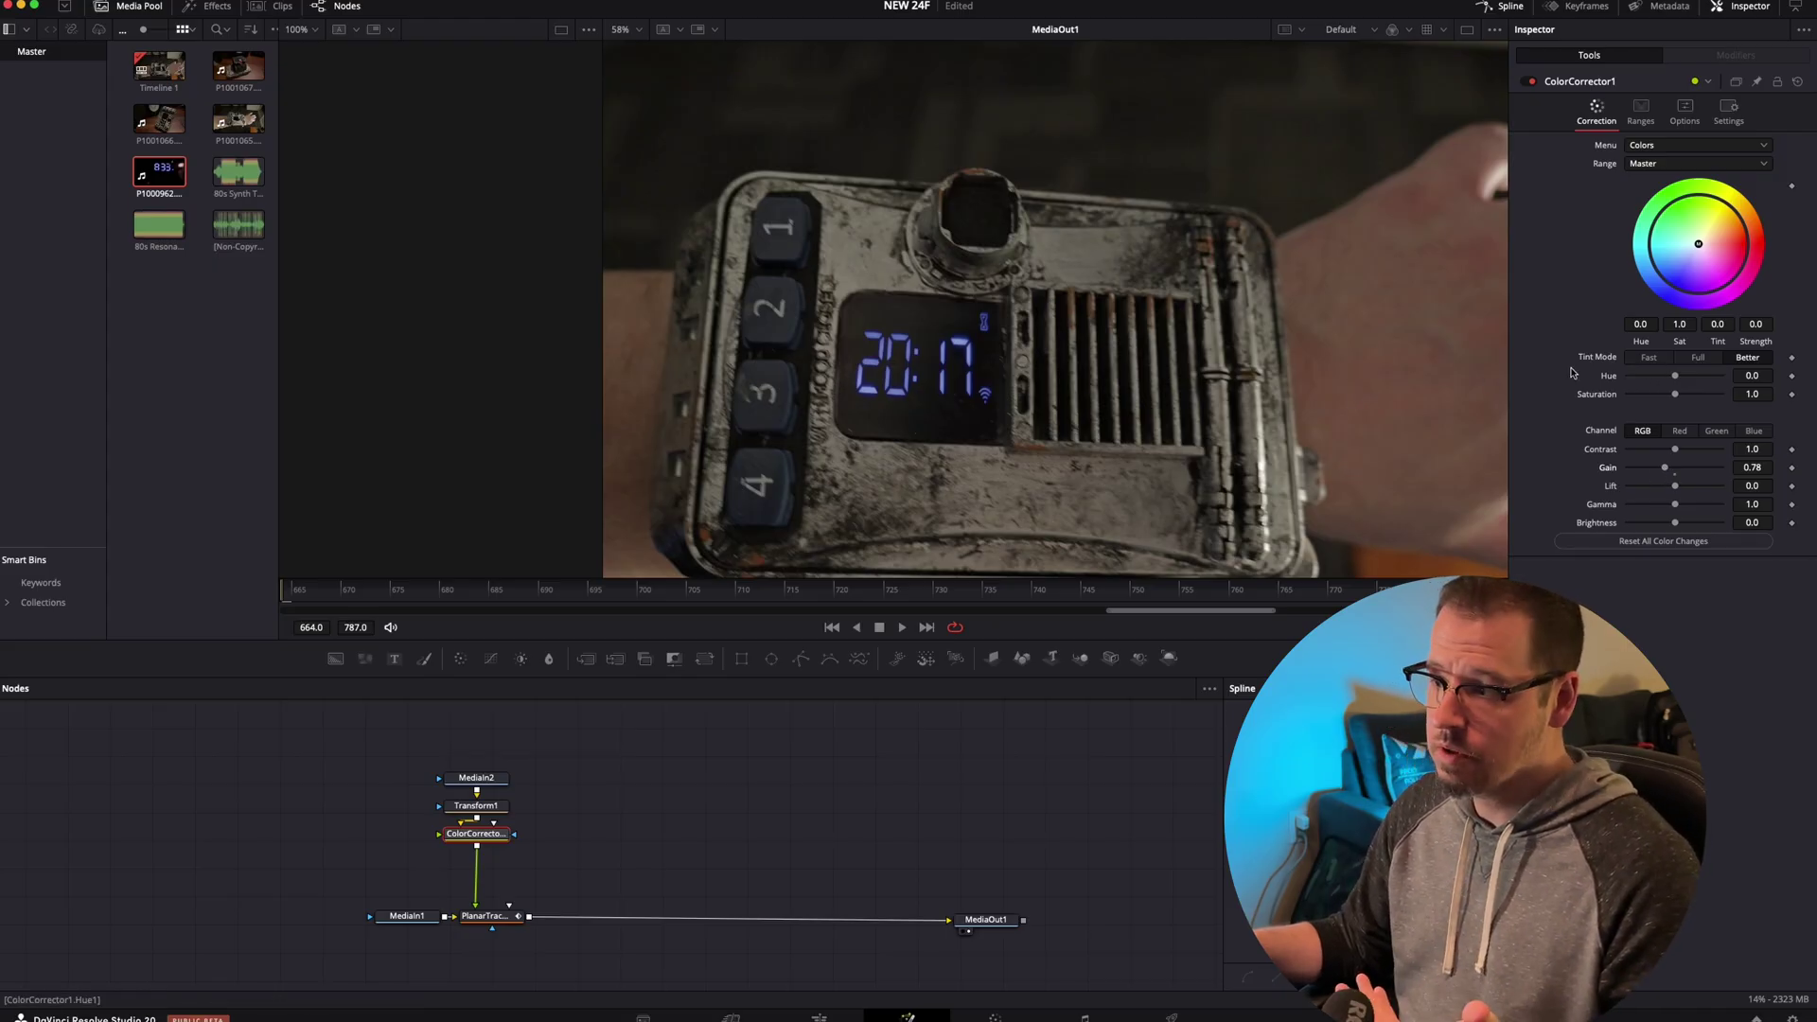
left_click_drag(1675, 378, 1657, 378)
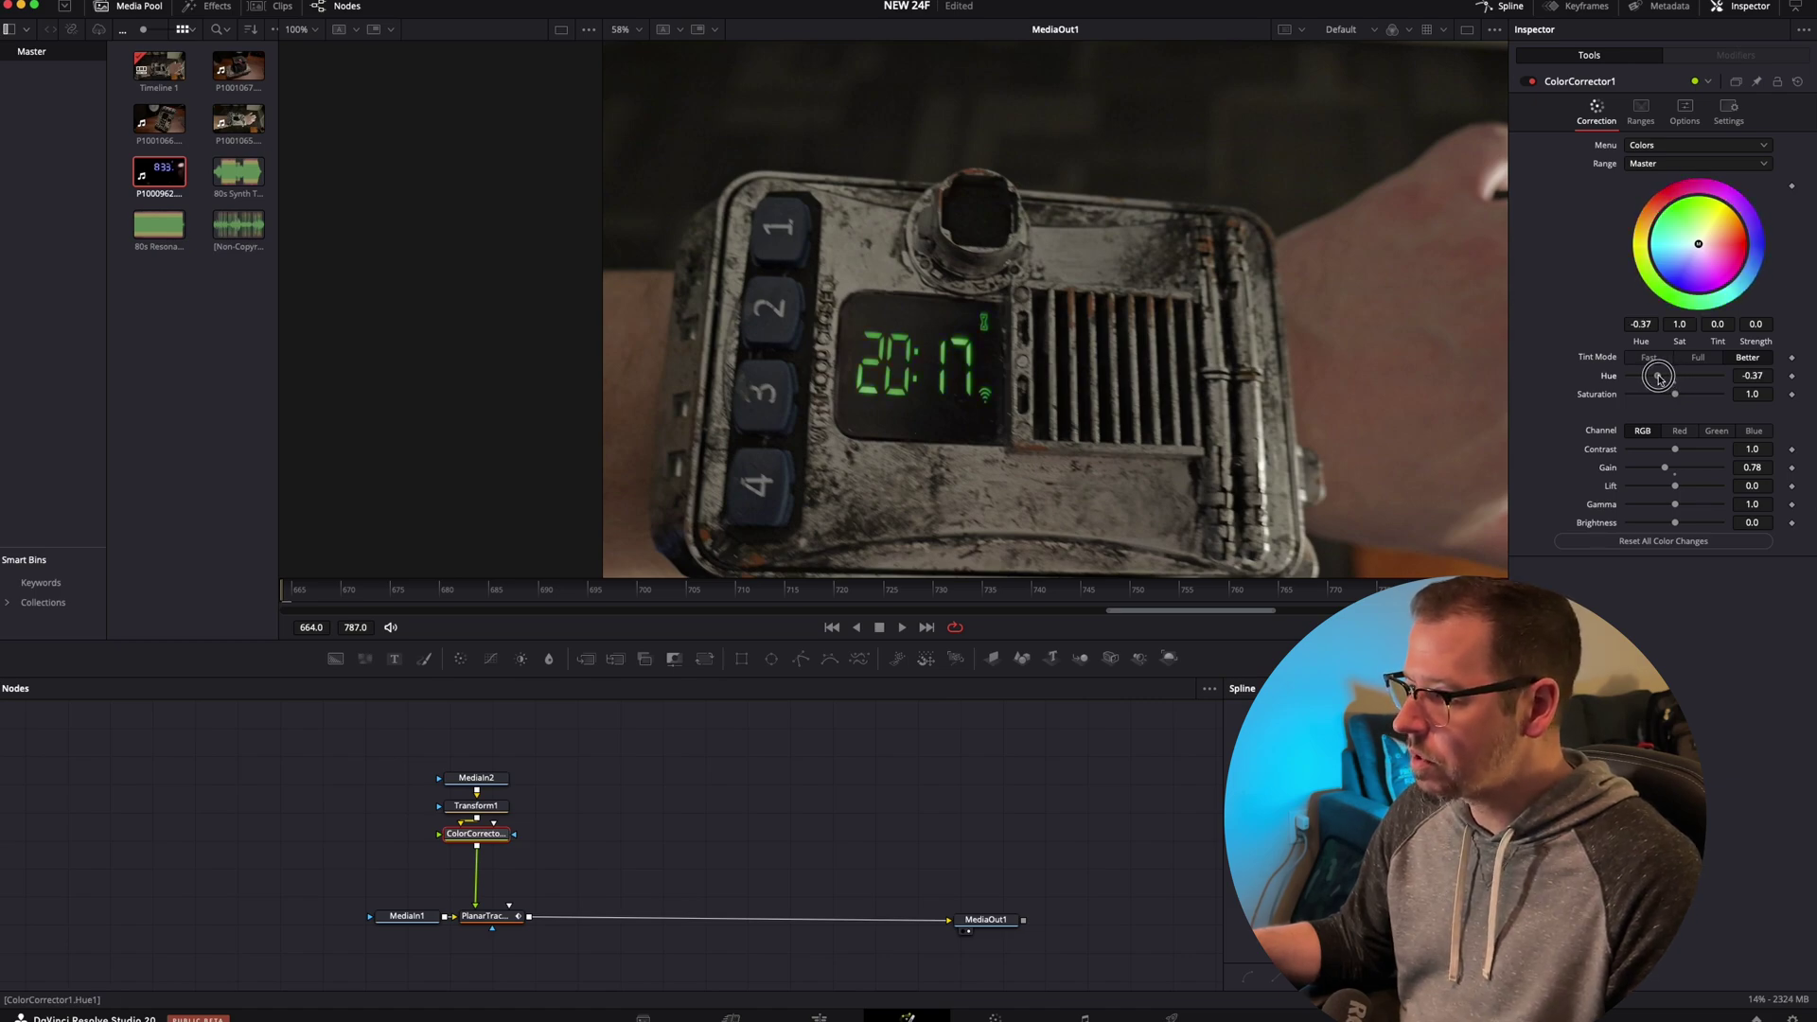
left_click_drag(1678, 397, 1690, 379)
scroll(1171, 430, "down", 3)
key("space")
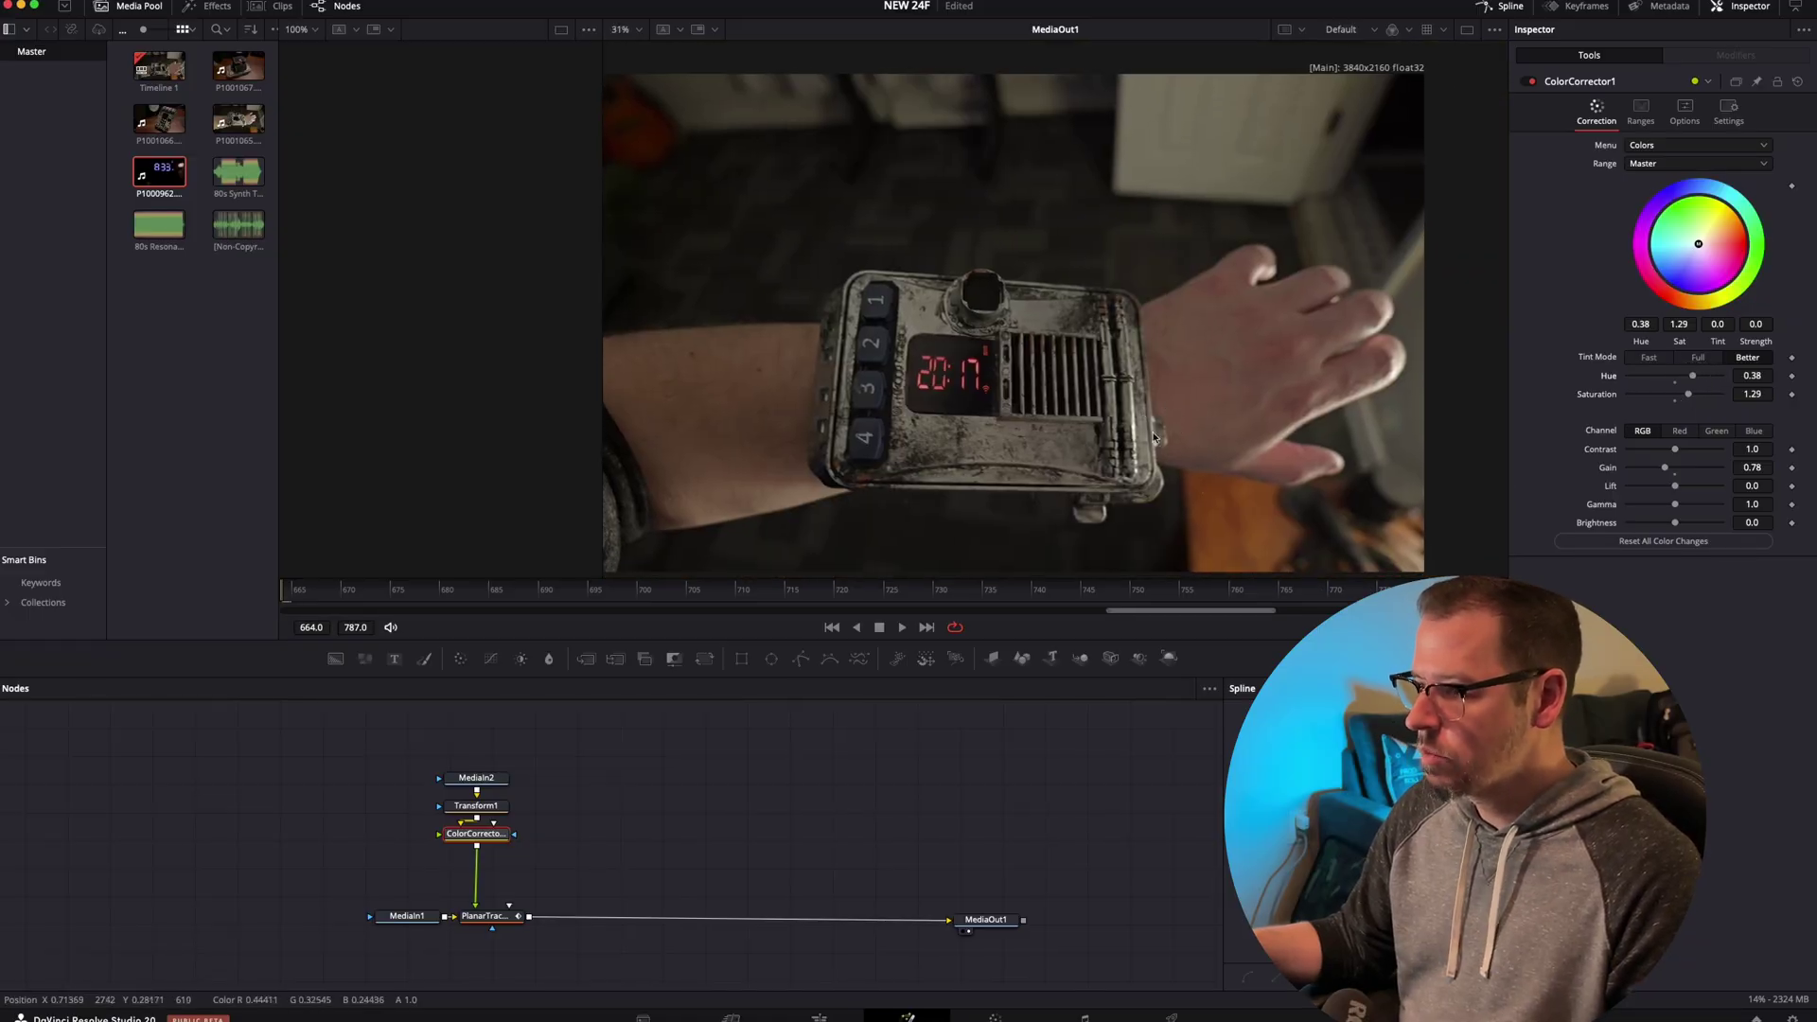